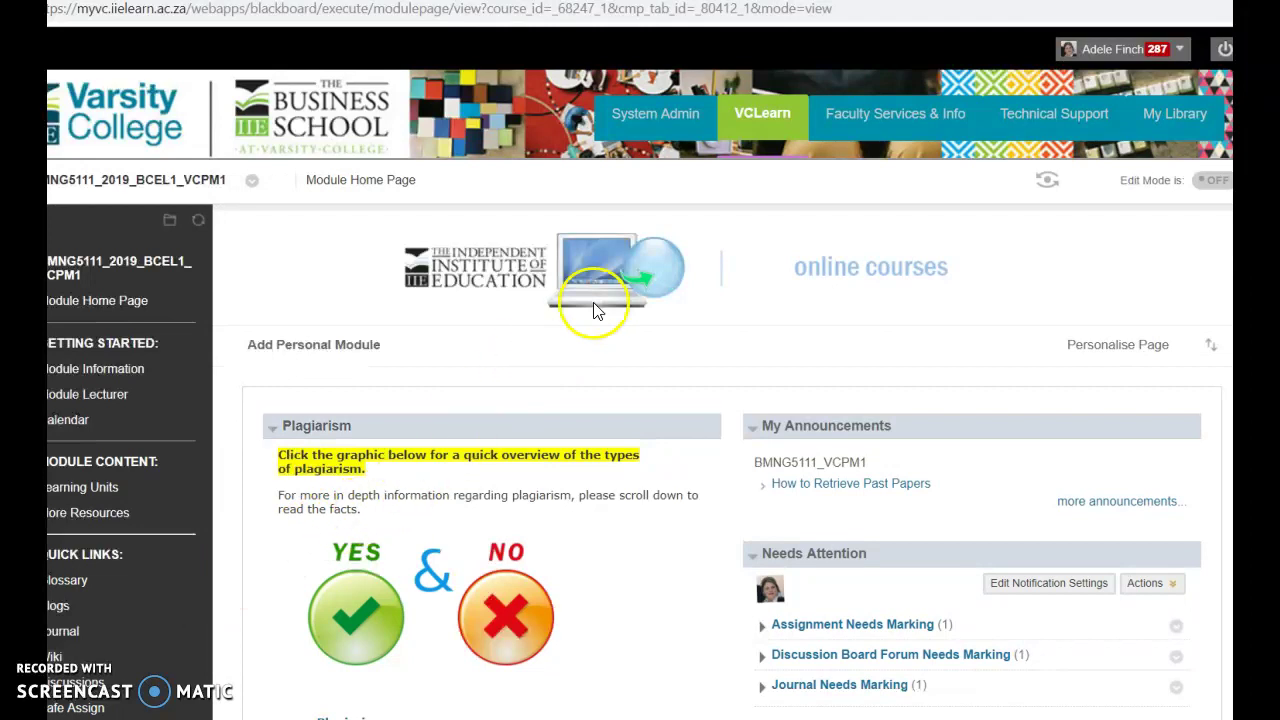
Go back to the course overview, open the BMNG5111 module and its Learning Units
left_click(766, 116)
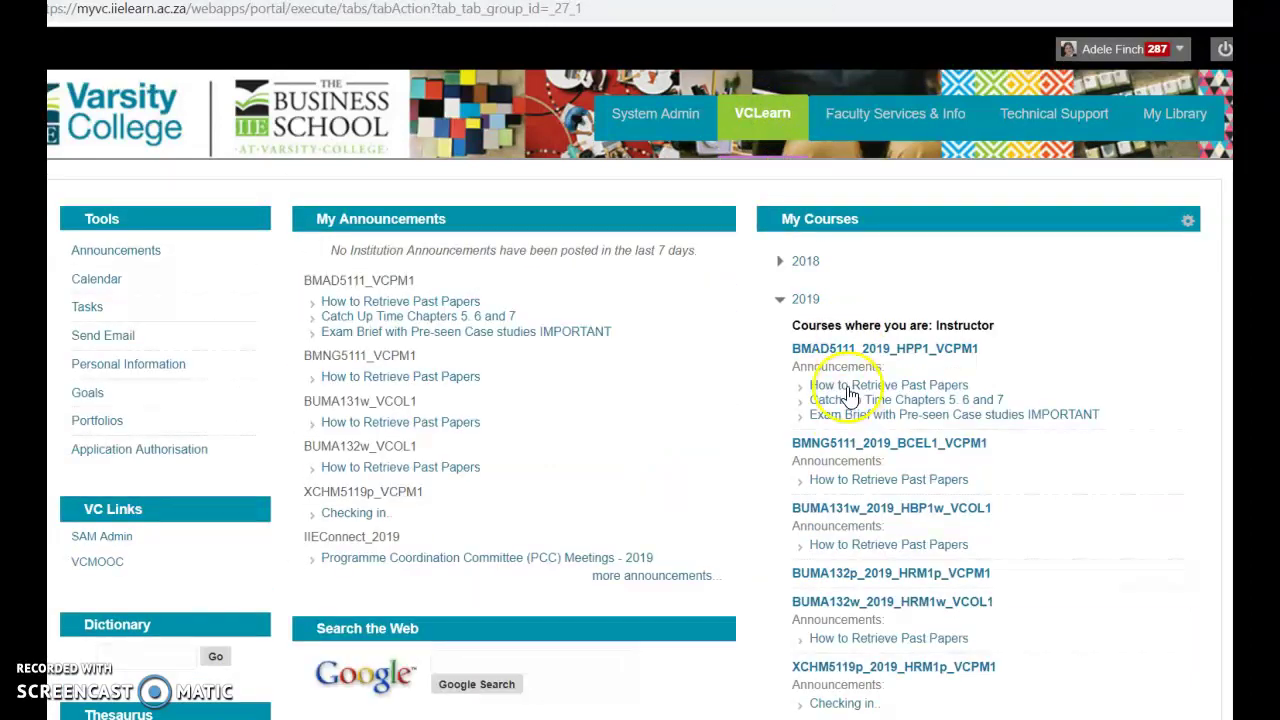
left_click(835, 453)
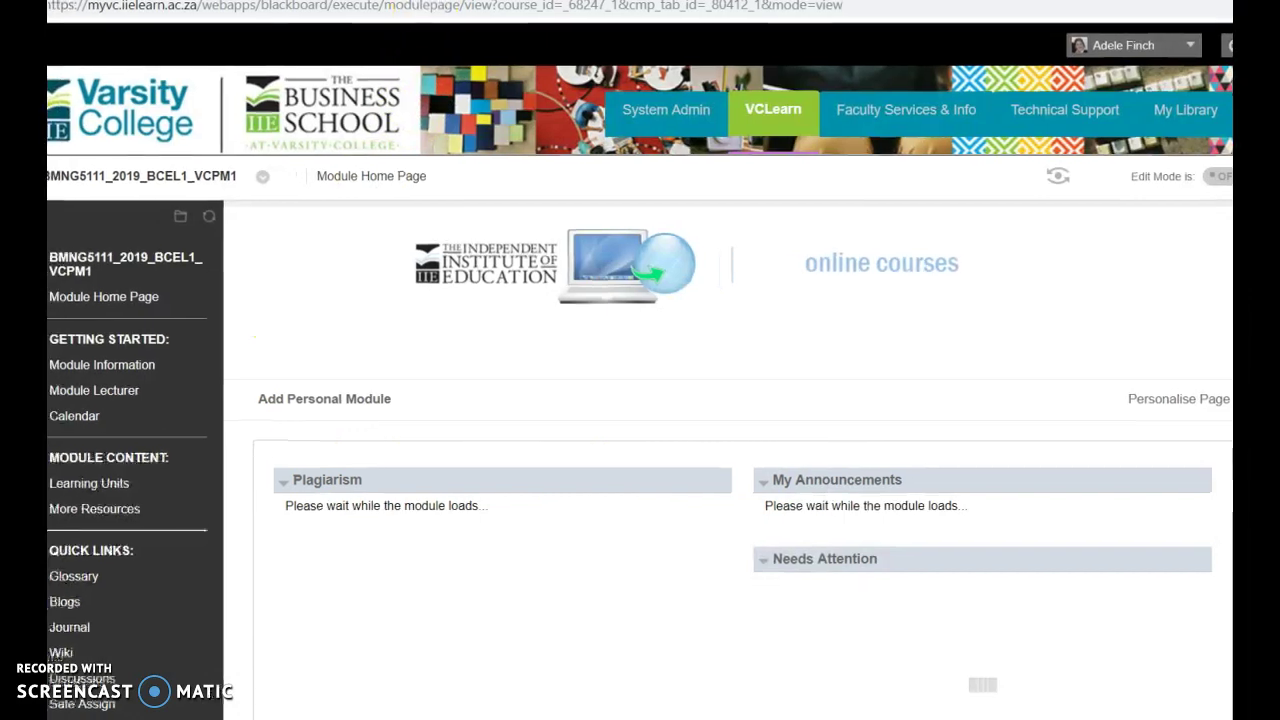
left_click(124, 482)
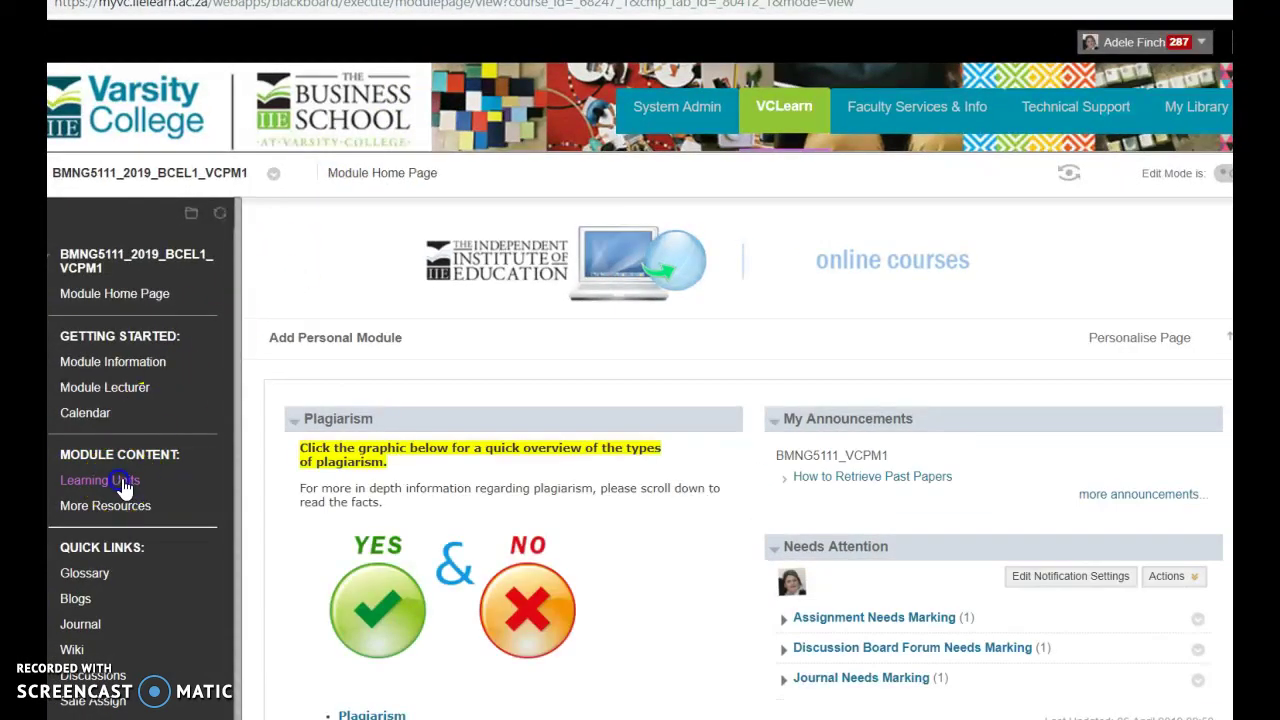
scroll(725, 517, "down", 1)
scroll(725, 517, "down", 6)
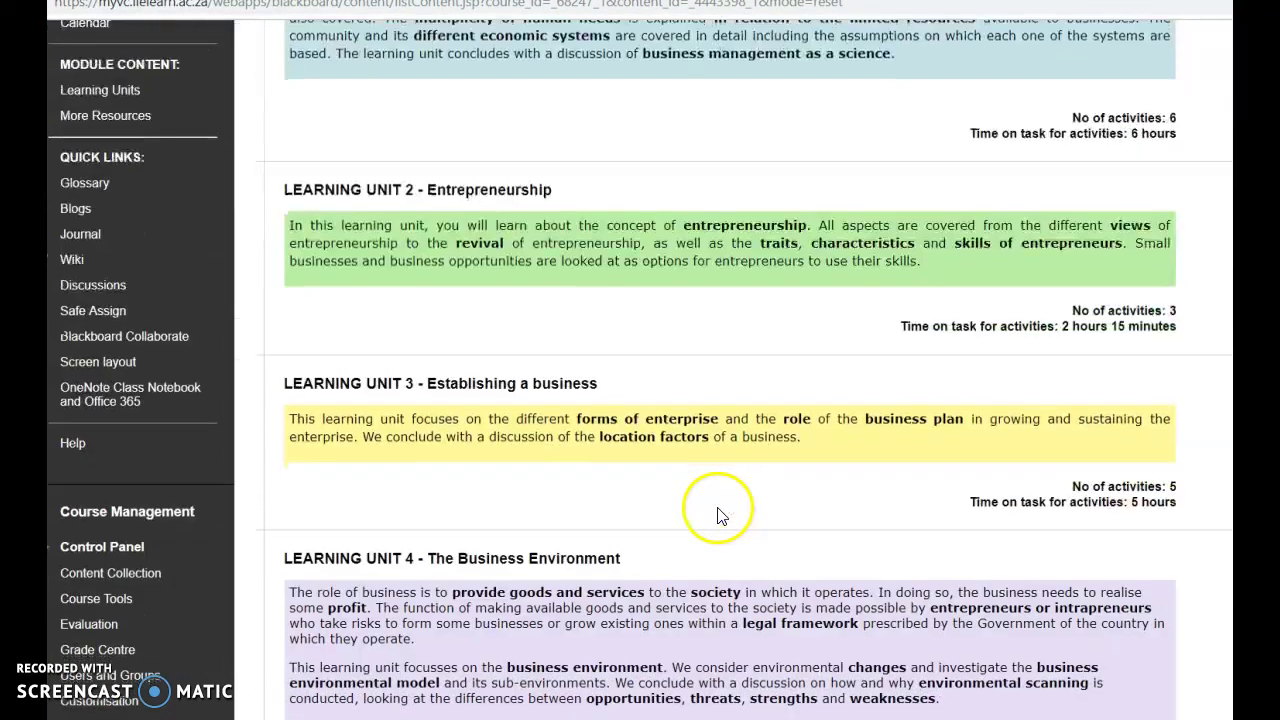
scroll(712, 507, "down", 1)
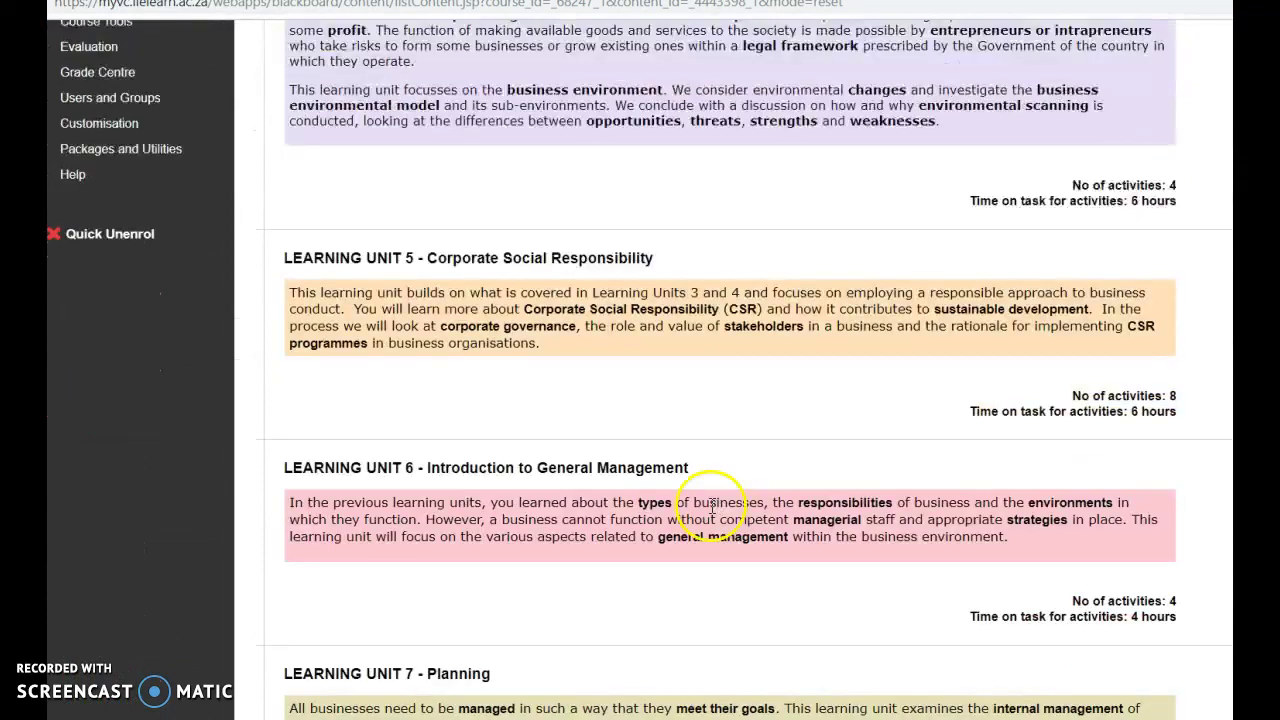
Open Learning Unit 6's Activity 6.1.1 and review the ABC Logistics Management Team table
left_click(607, 475)
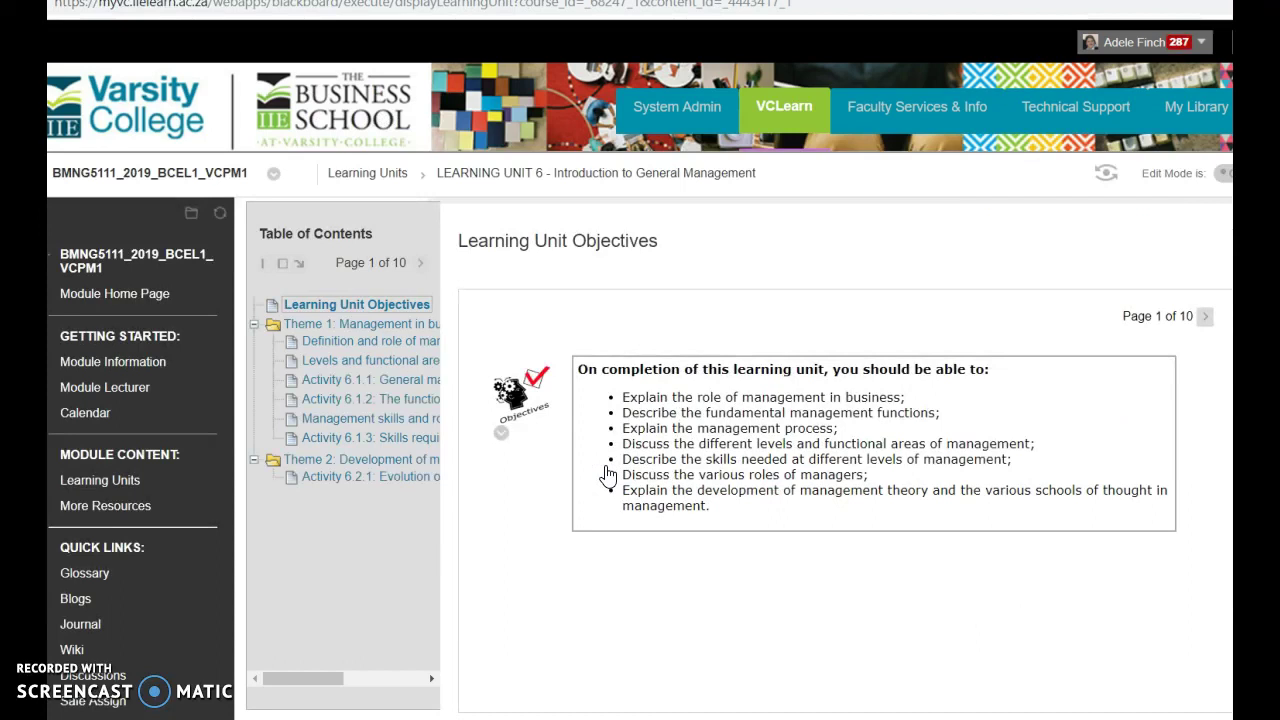
left_click(383, 385)
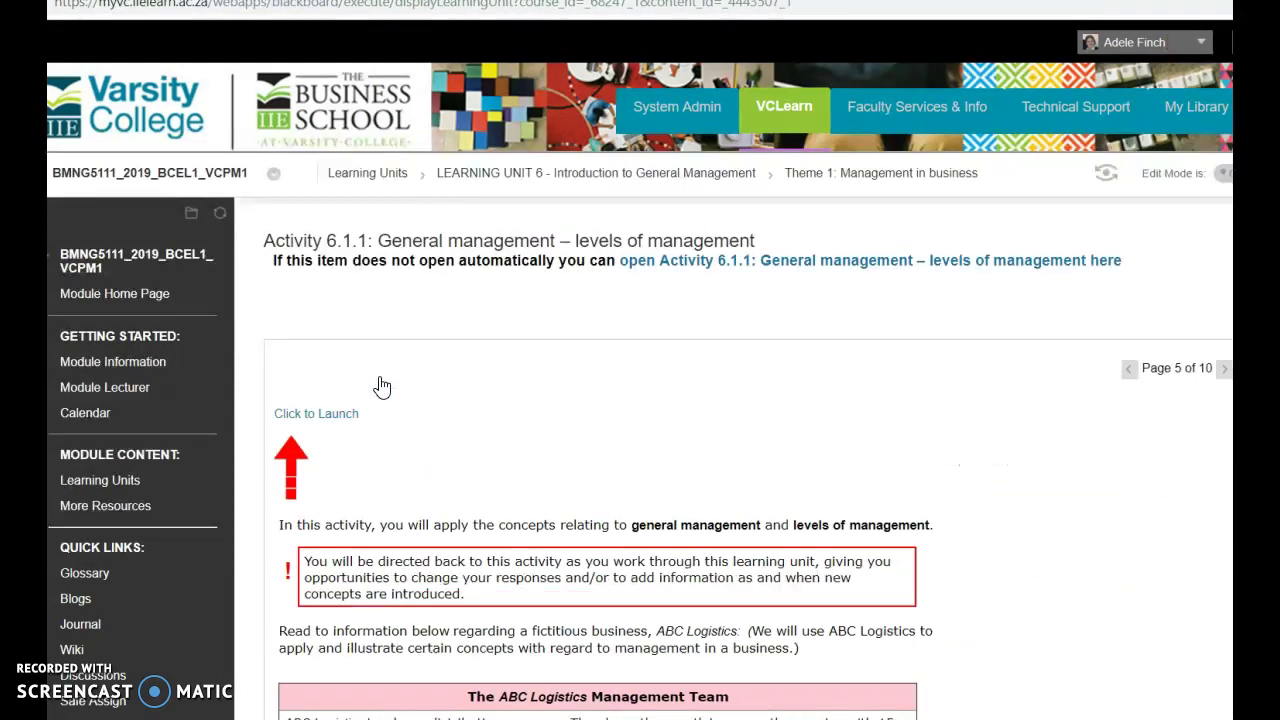
scroll(608, 370, "down", 4)
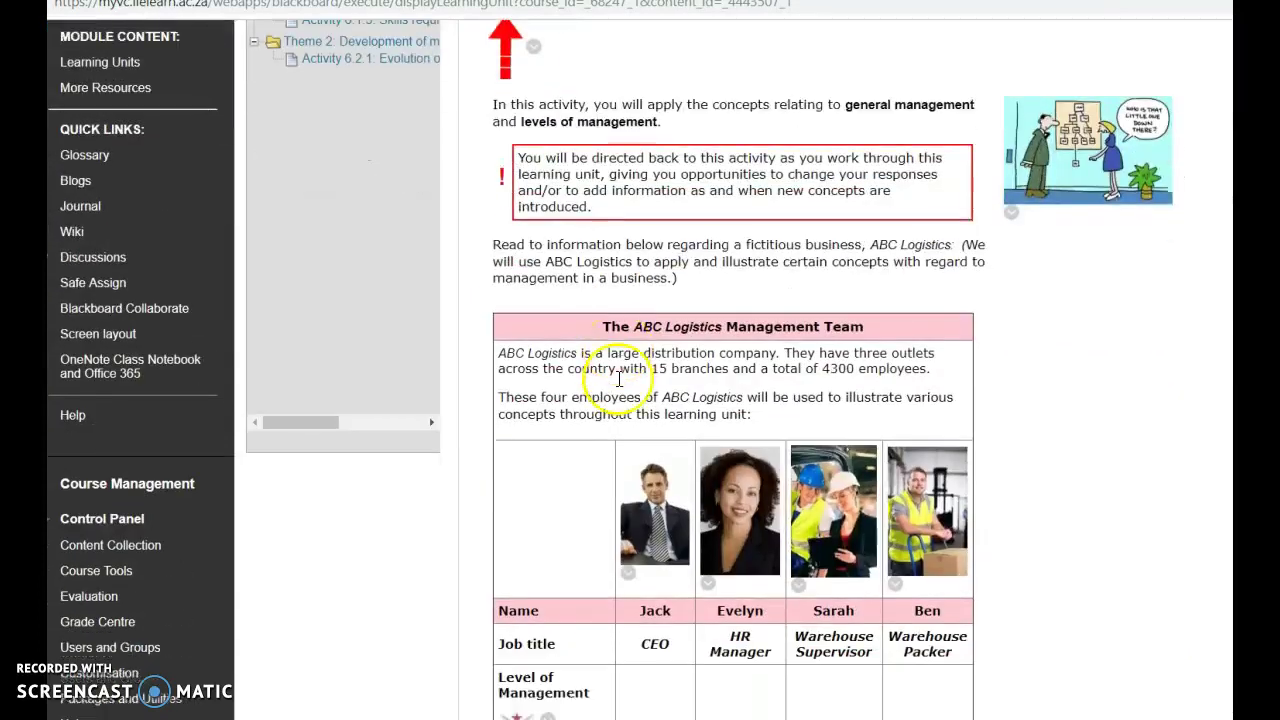
scroll(617, 376, "down", 2)
scroll(757, 490, "down", 3)
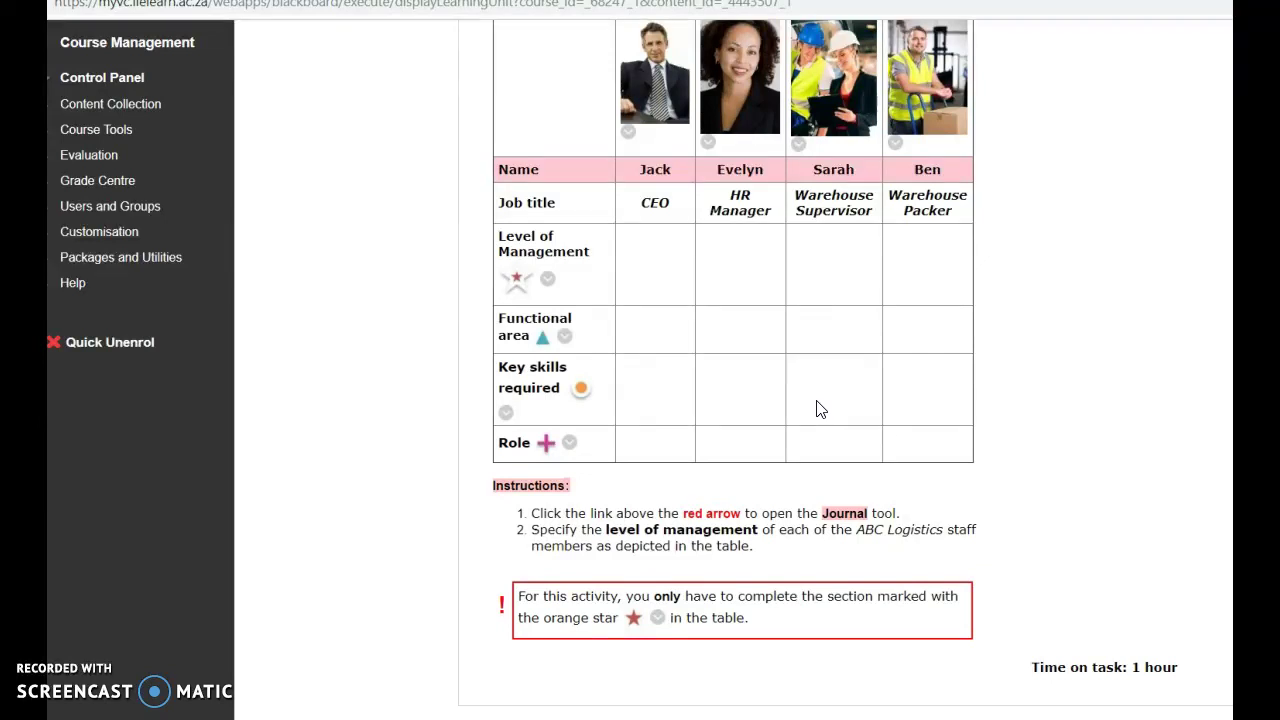
left_click(770, 470)
scroll(766, 470, "up", 6)
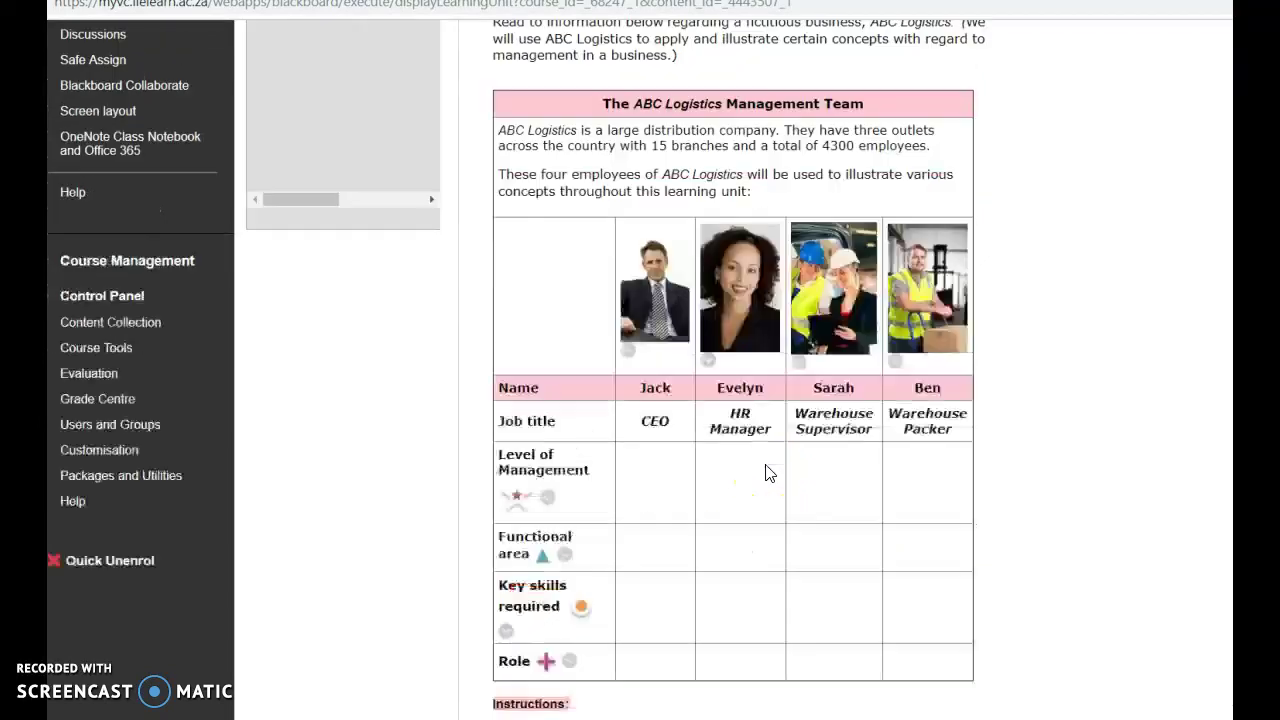
Launch the Activity 6.1.1 journal and start a new journal entry
left_click(543, 133)
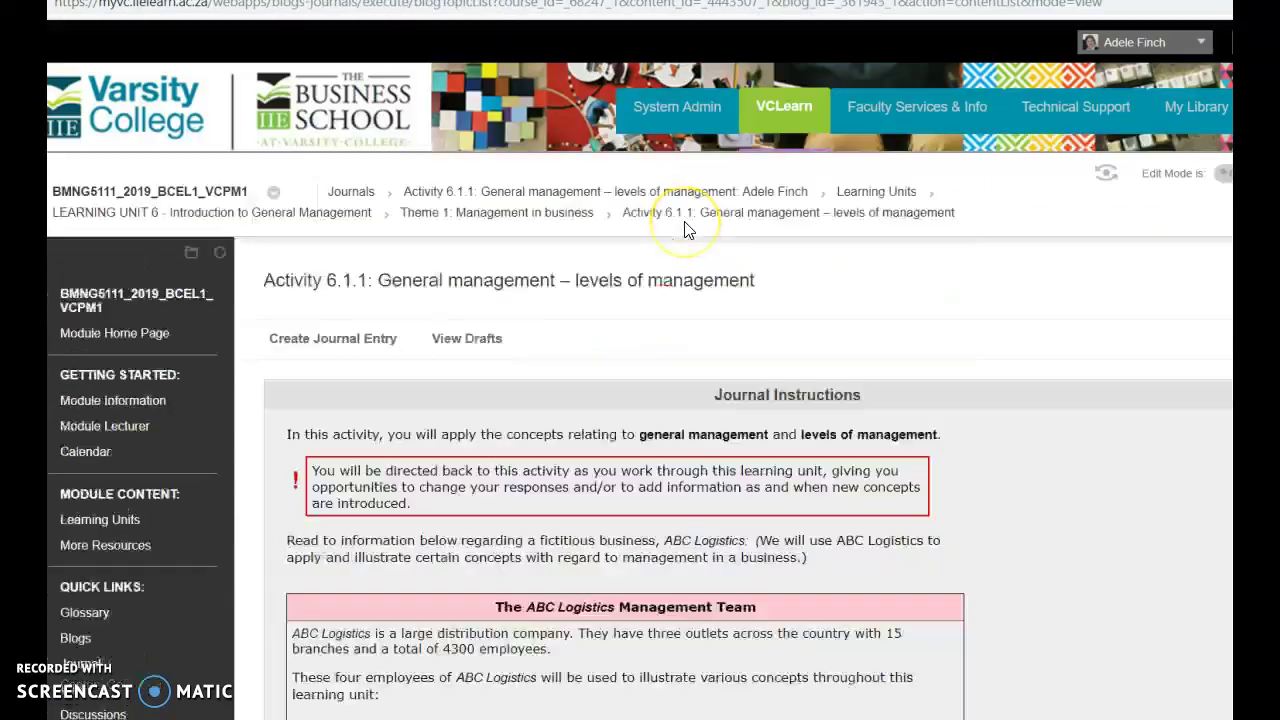
scroll(368, 344, "down", 8)
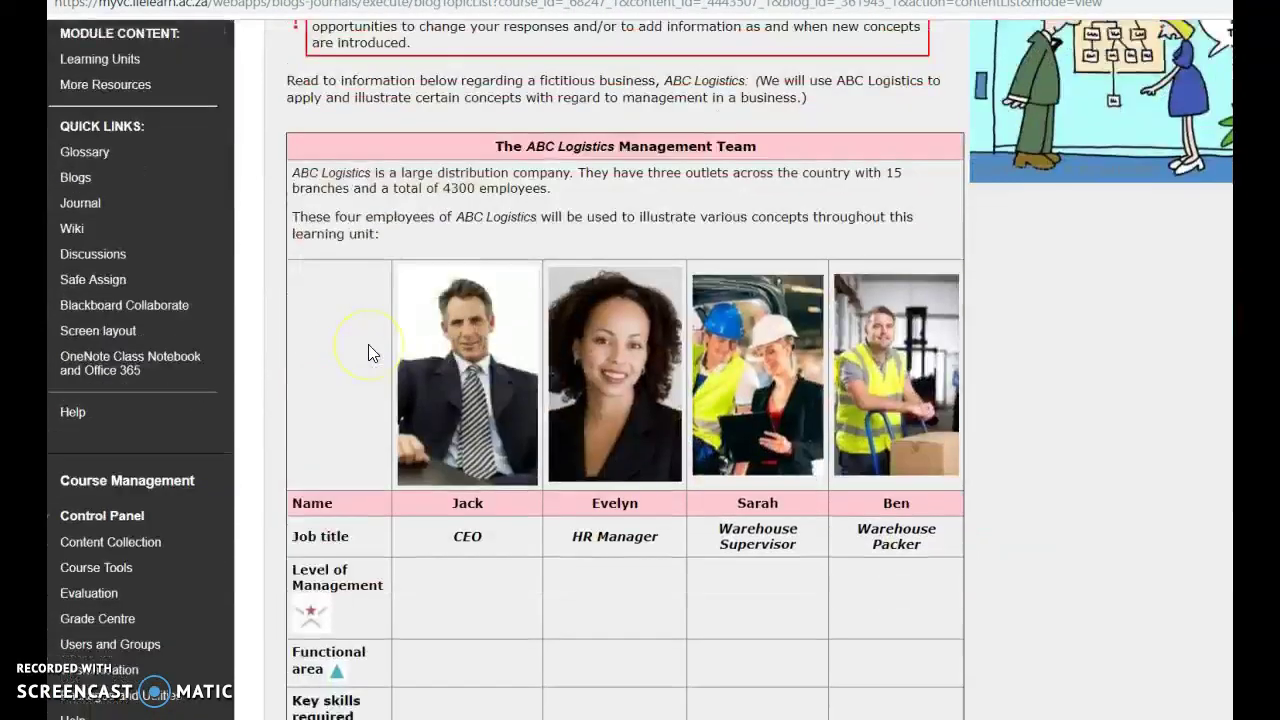
scroll(368, 344, "up", 5)
scroll(368, 344, "up", 3)
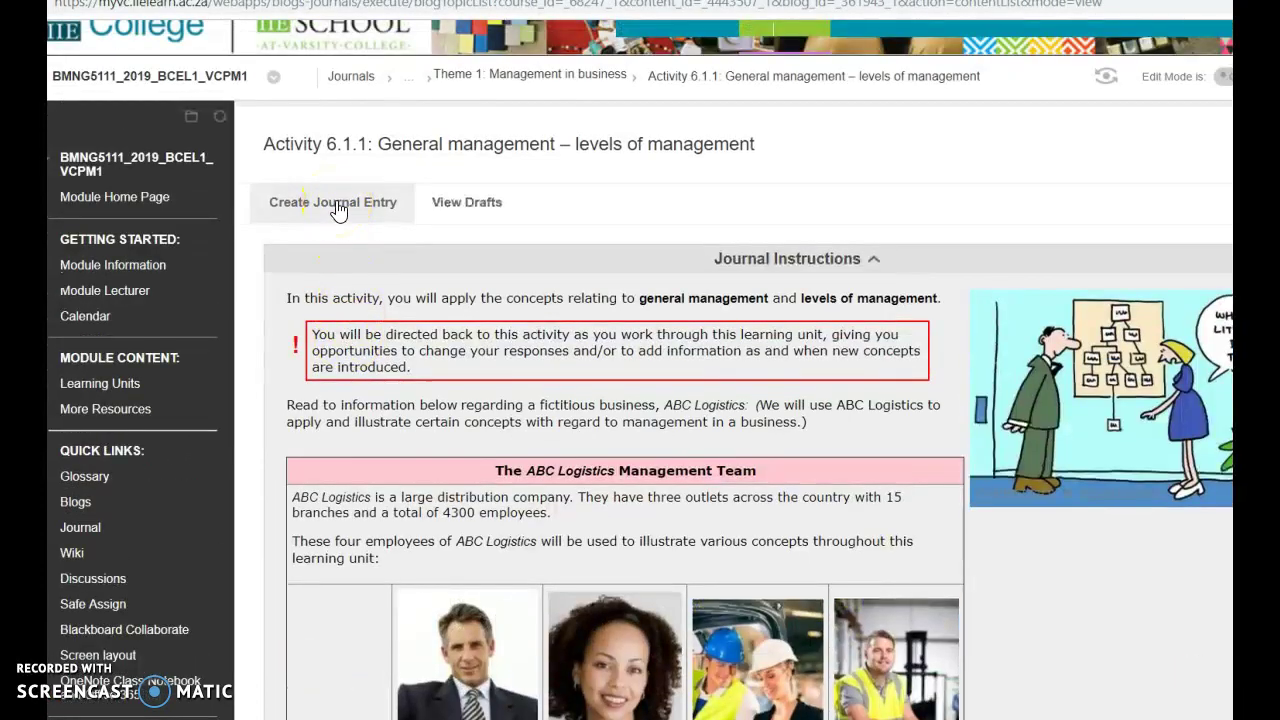
left_click(339, 206)
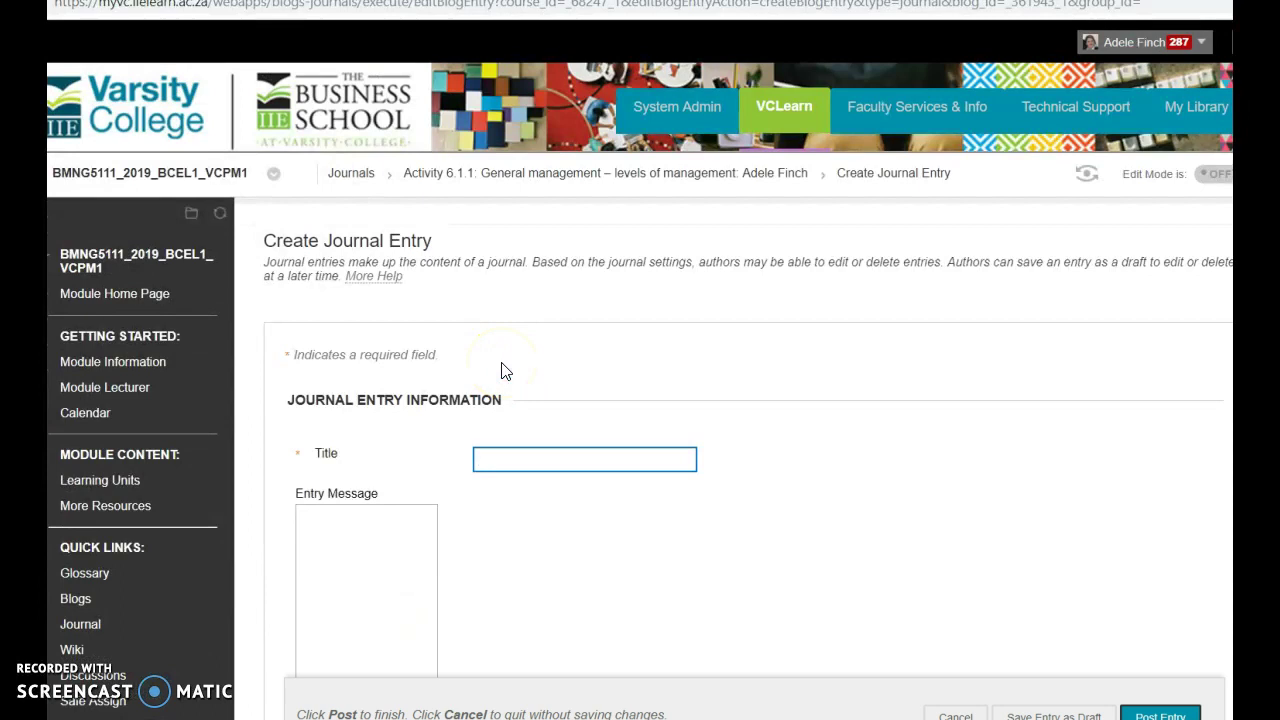
Title the entry 'Management' and put the cursor in the empty Entry Message box
left_click(524, 469)
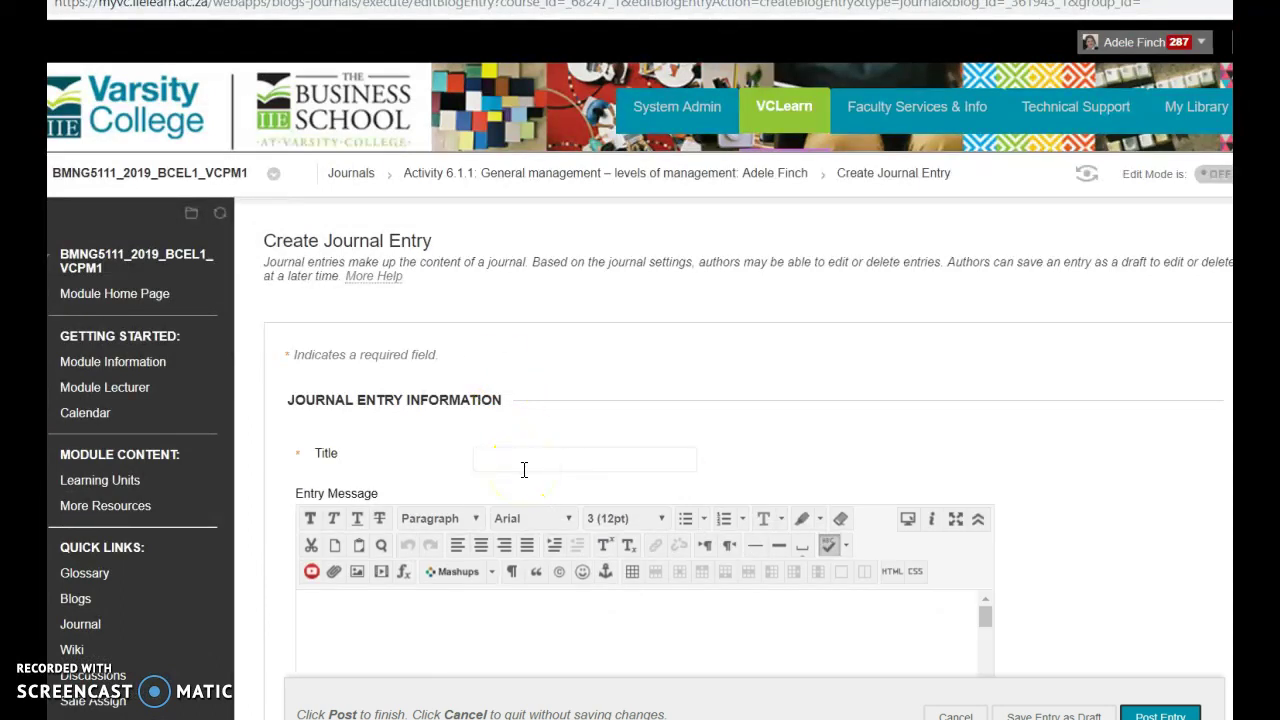
type("Managem")
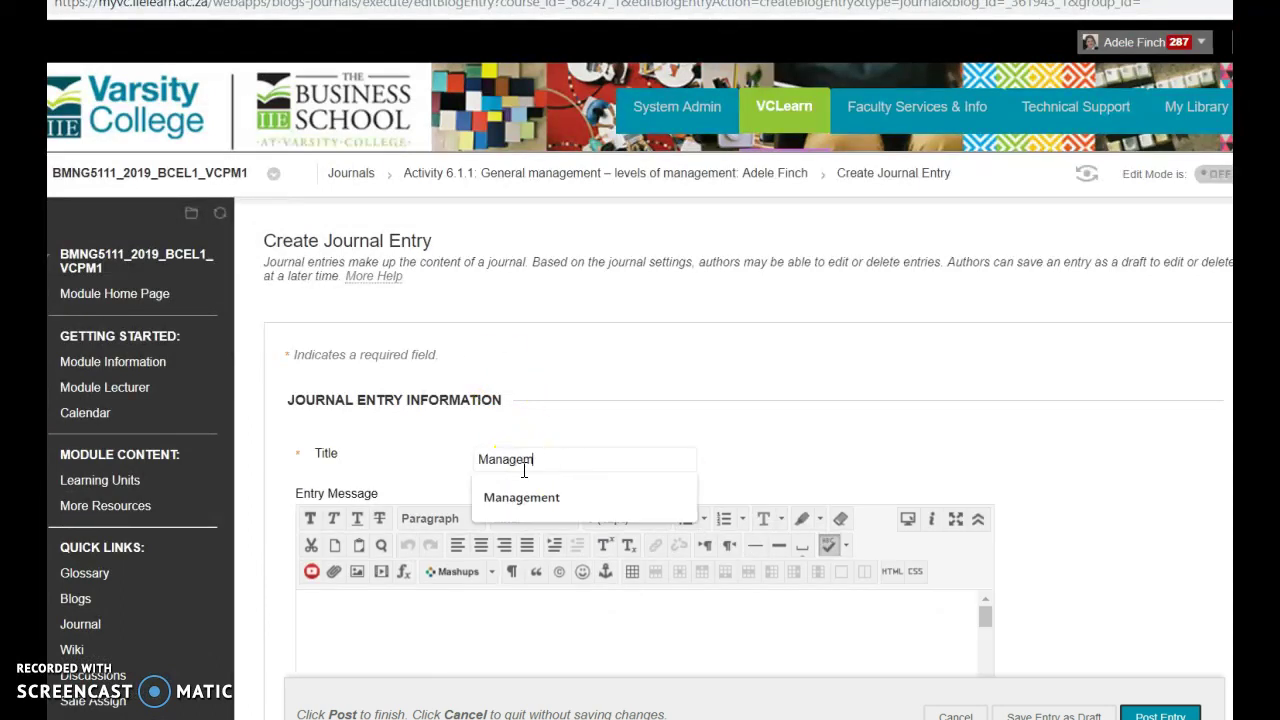
type("ent")
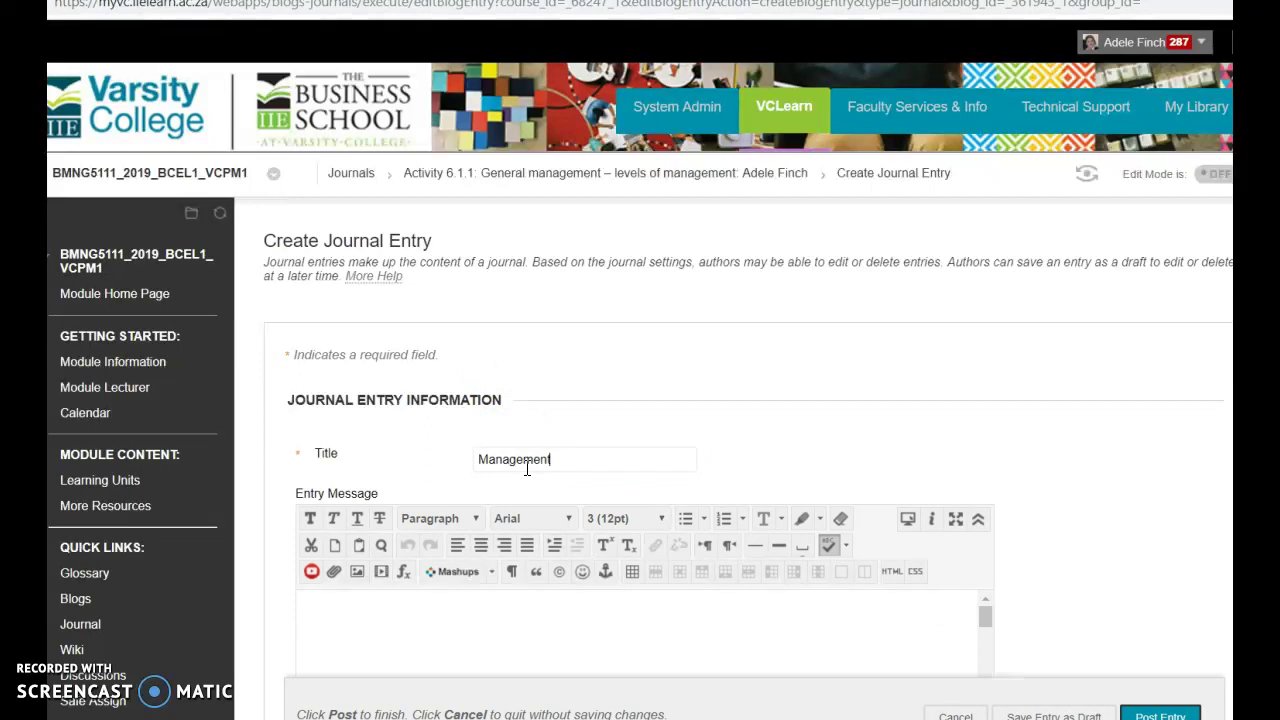
left_click(623, 466)
scroll(686, 491, "down", 3)
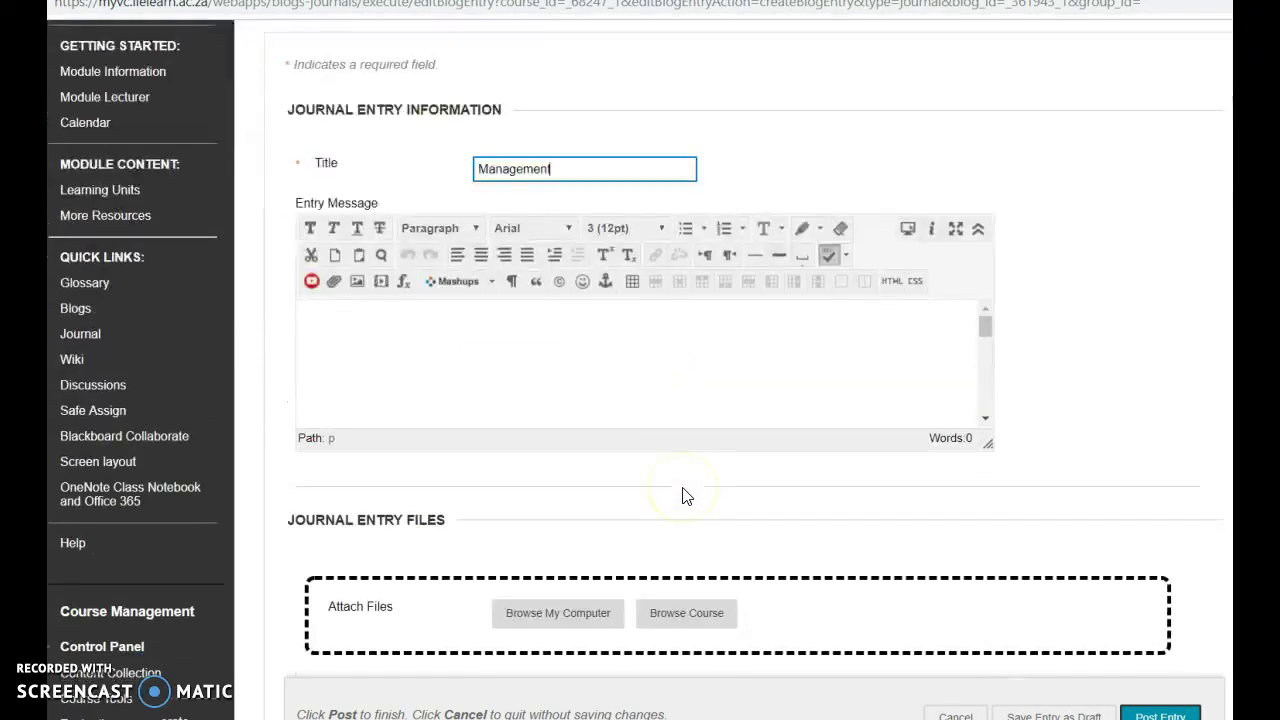
left_click(525, 333)
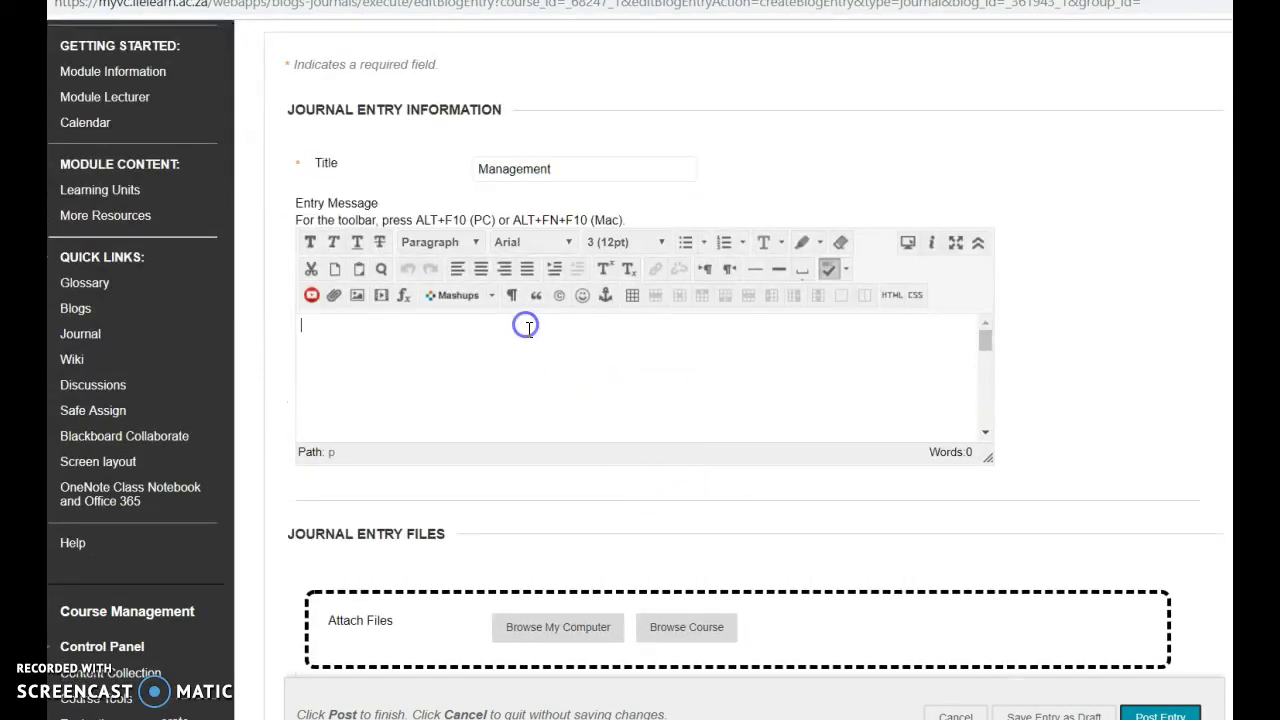
Insert a table of 5 columns and 6 rows into the entry message
left_click(631, 300)
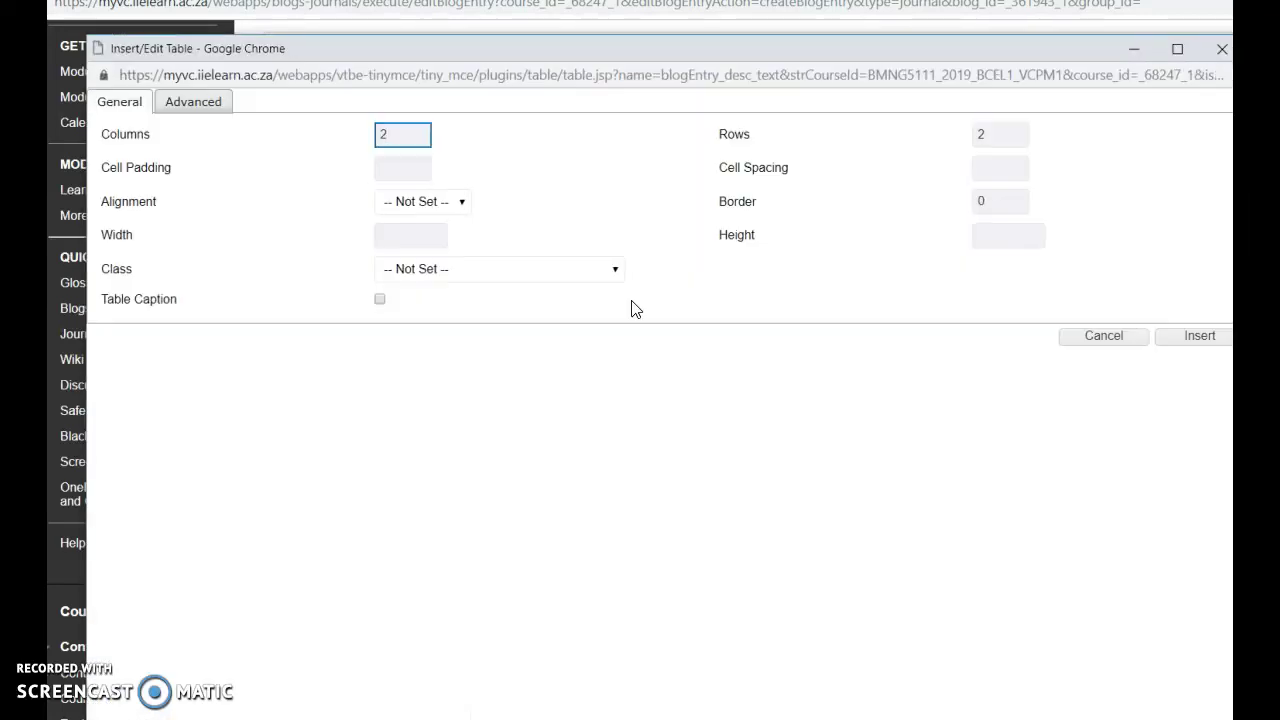
left_click(560, 222)
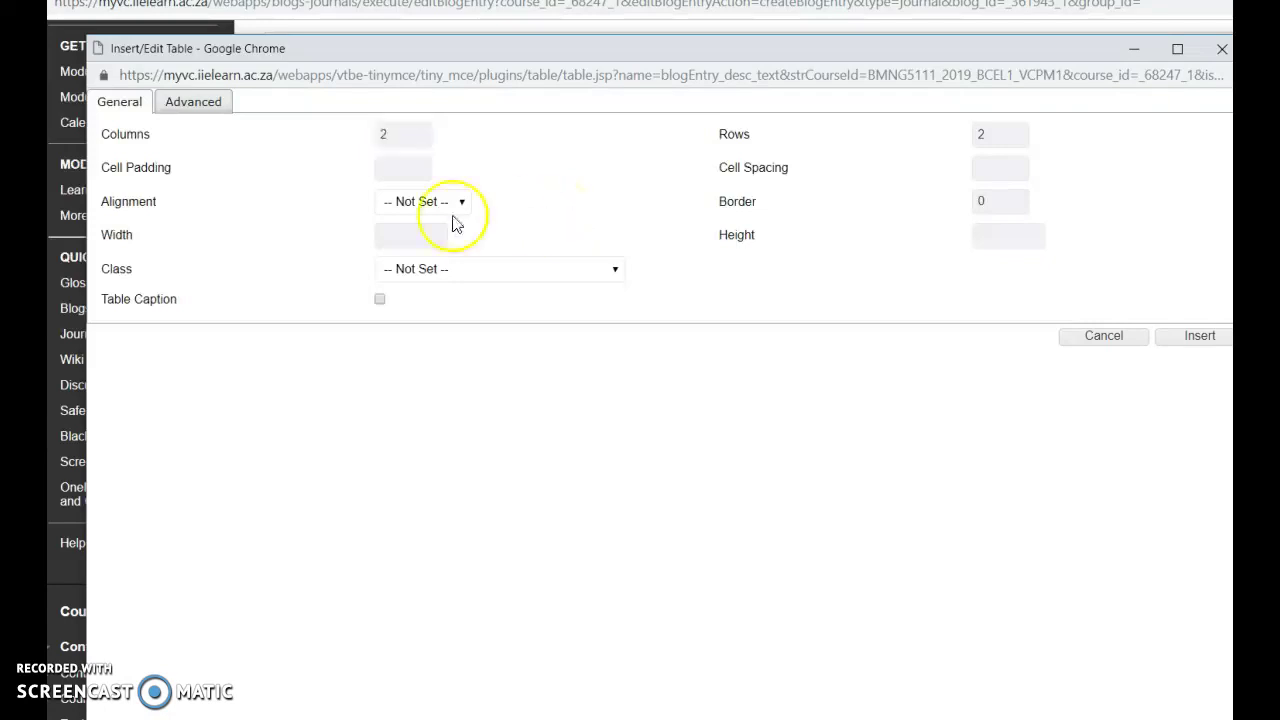
double_click(380, 138)
type("5")
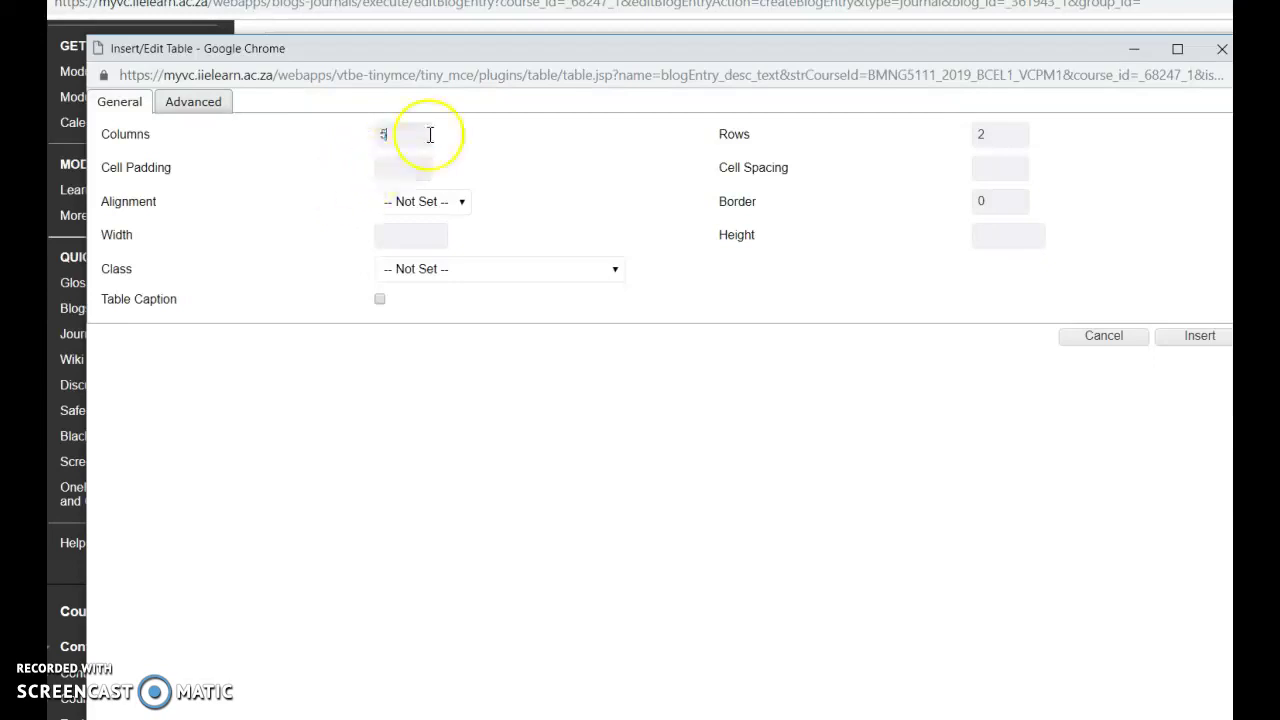
double_click(980, 135)
type("6")
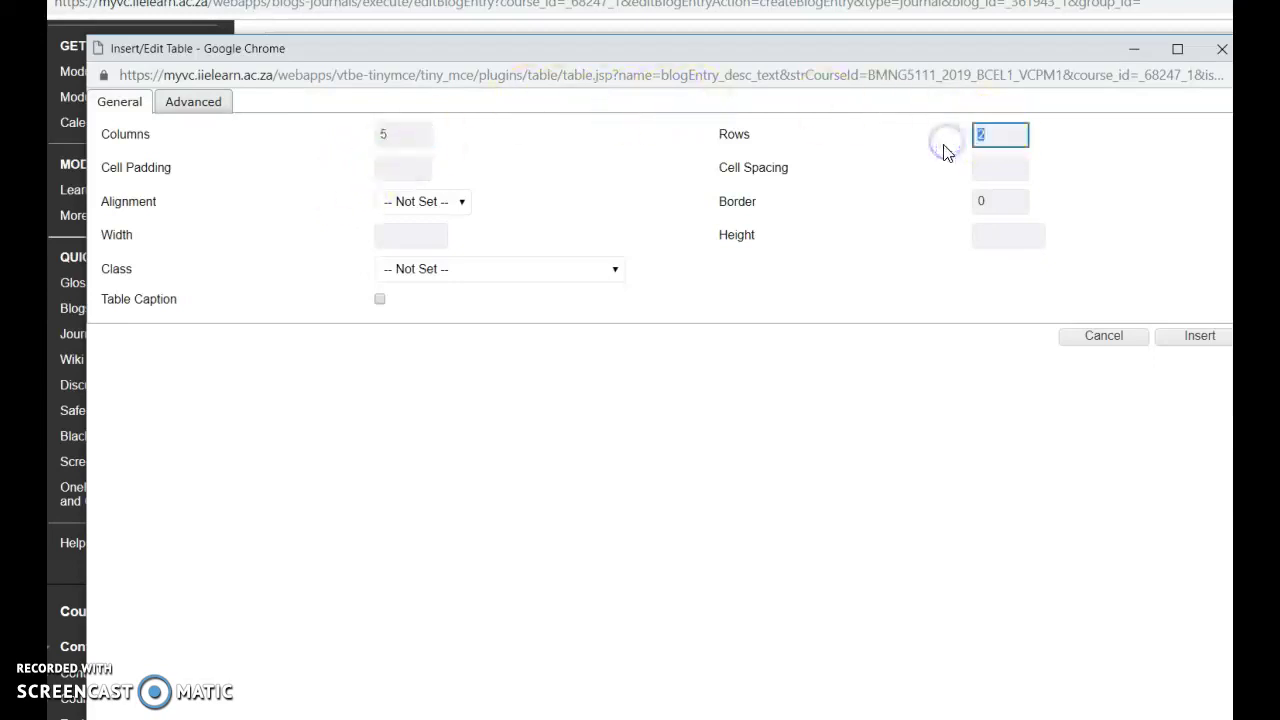
left_click(1197, 342)
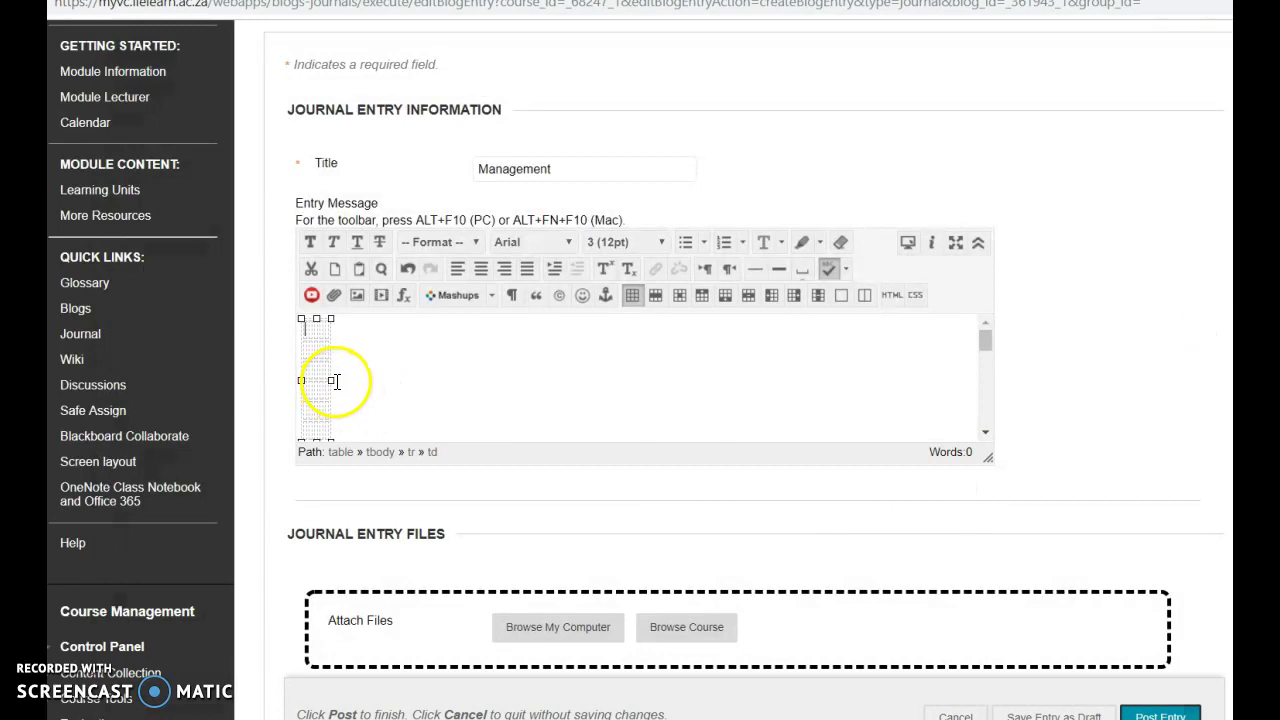
Widen the table across the message area, make the editor taller, and select the first cell
left_click_drag(333, 378, 951, 383)
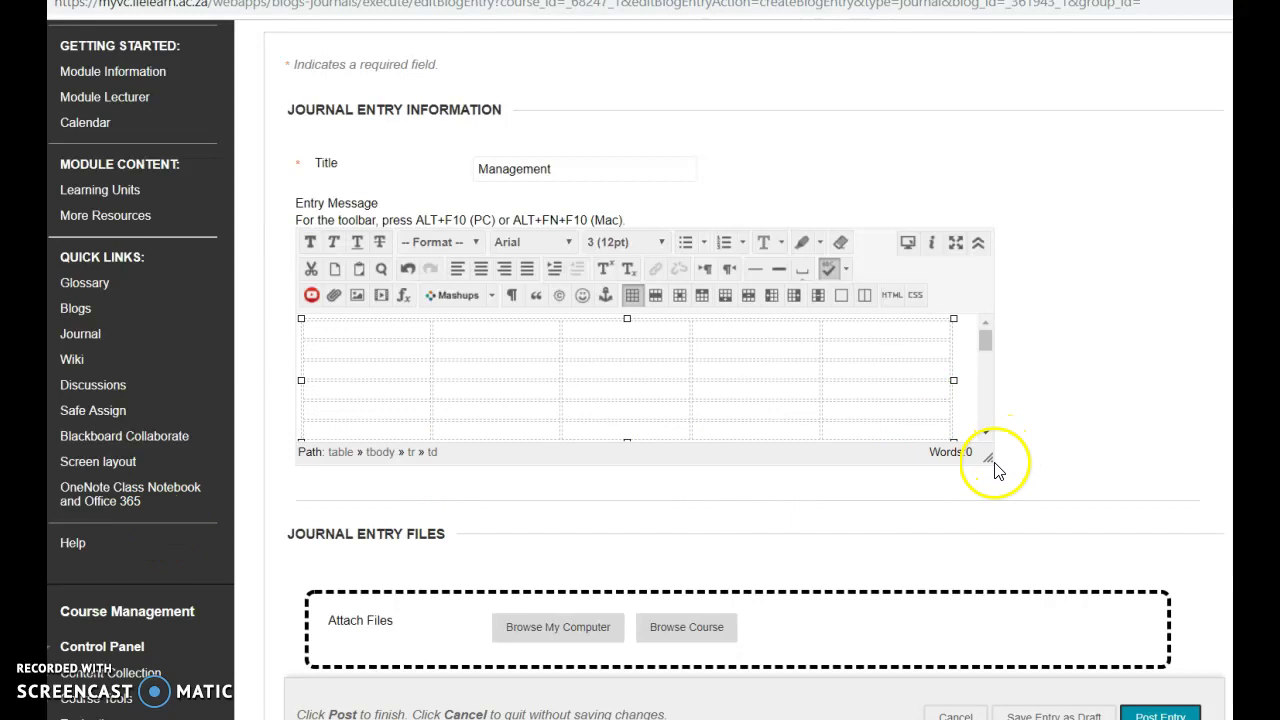
left_click_drag(989, 459, 1046, 520)
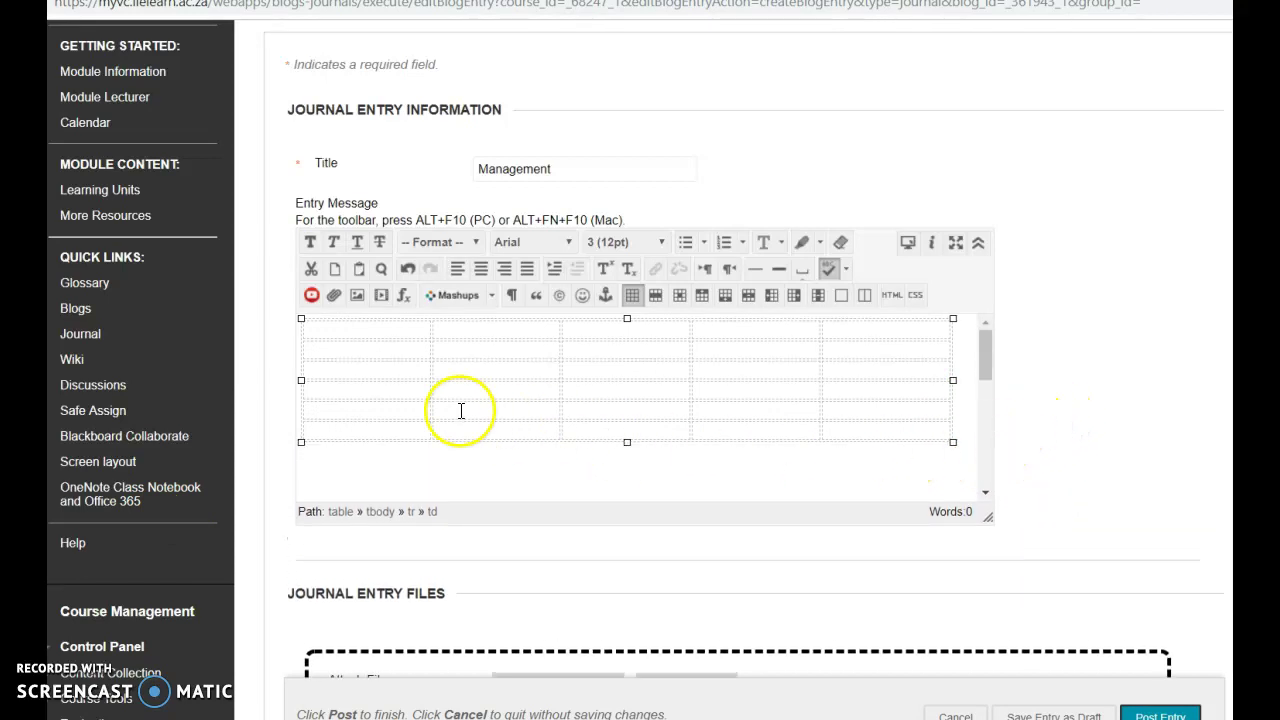
left_click(400, 333)
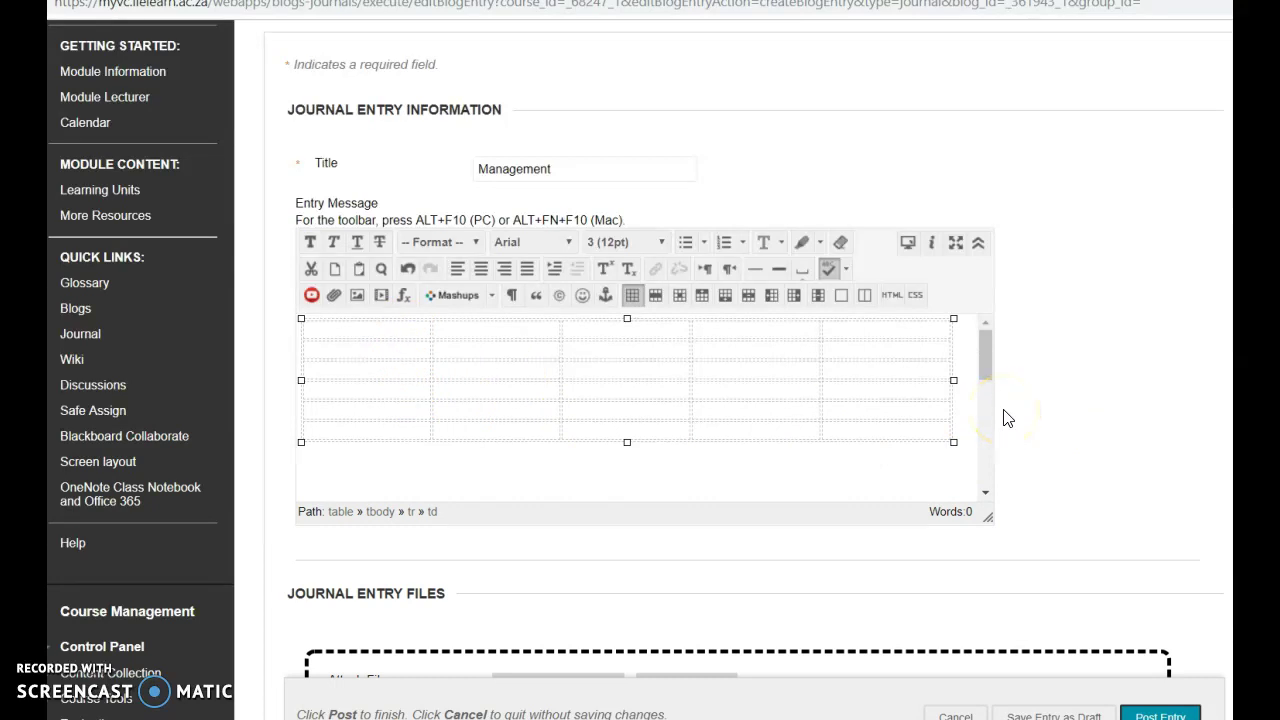
Fill the header row with Name, Jack, Evelyn, Sarah and Ben, capitalising Jack
type("Name")
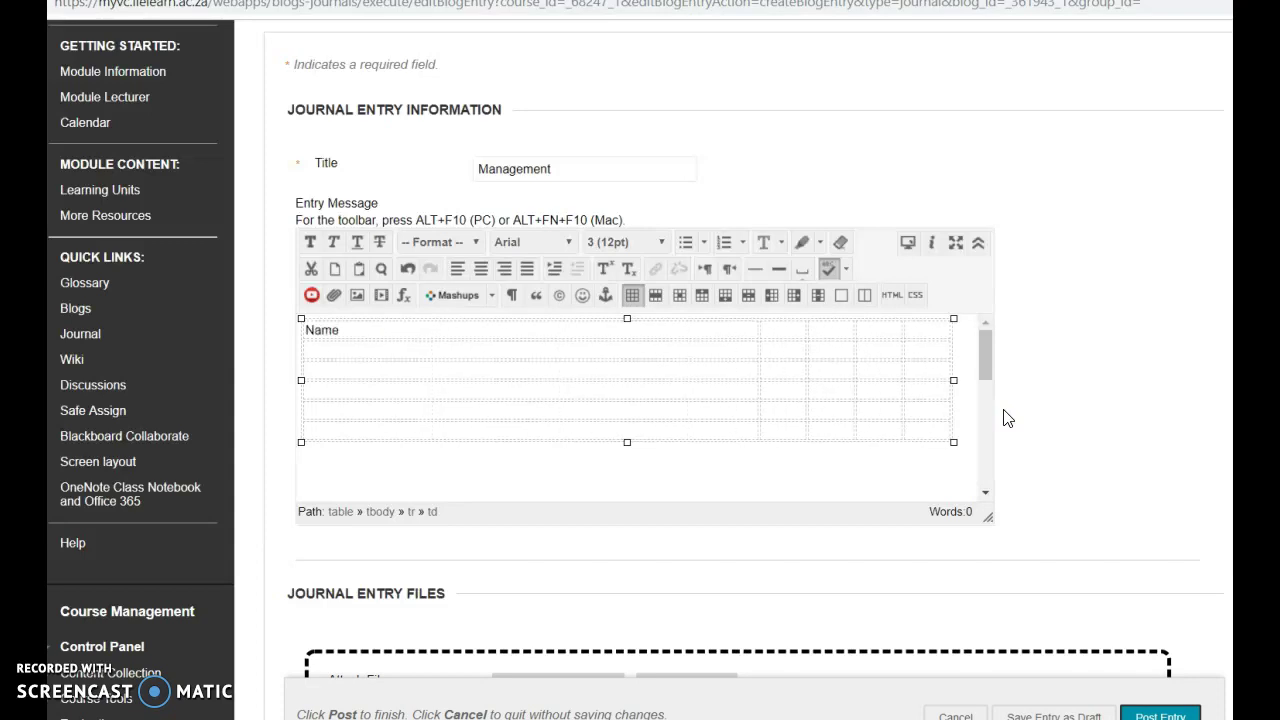
key("Tab")
type("jac")
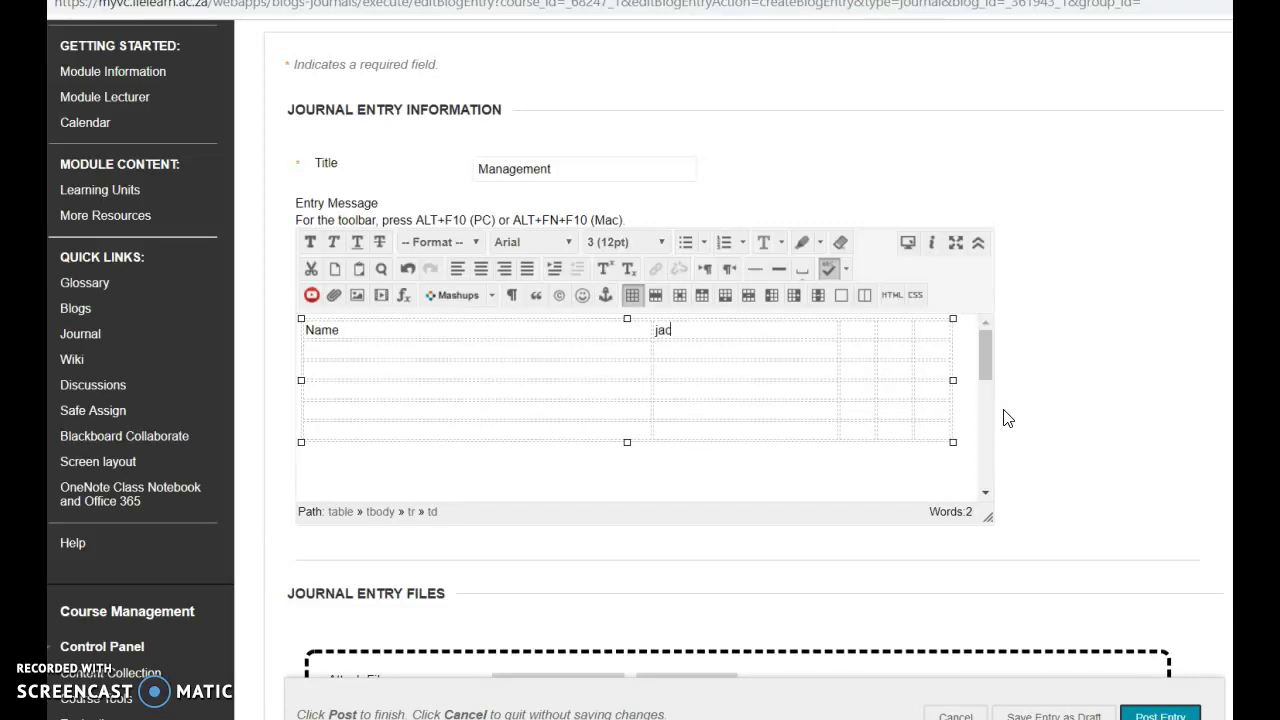
type("k")
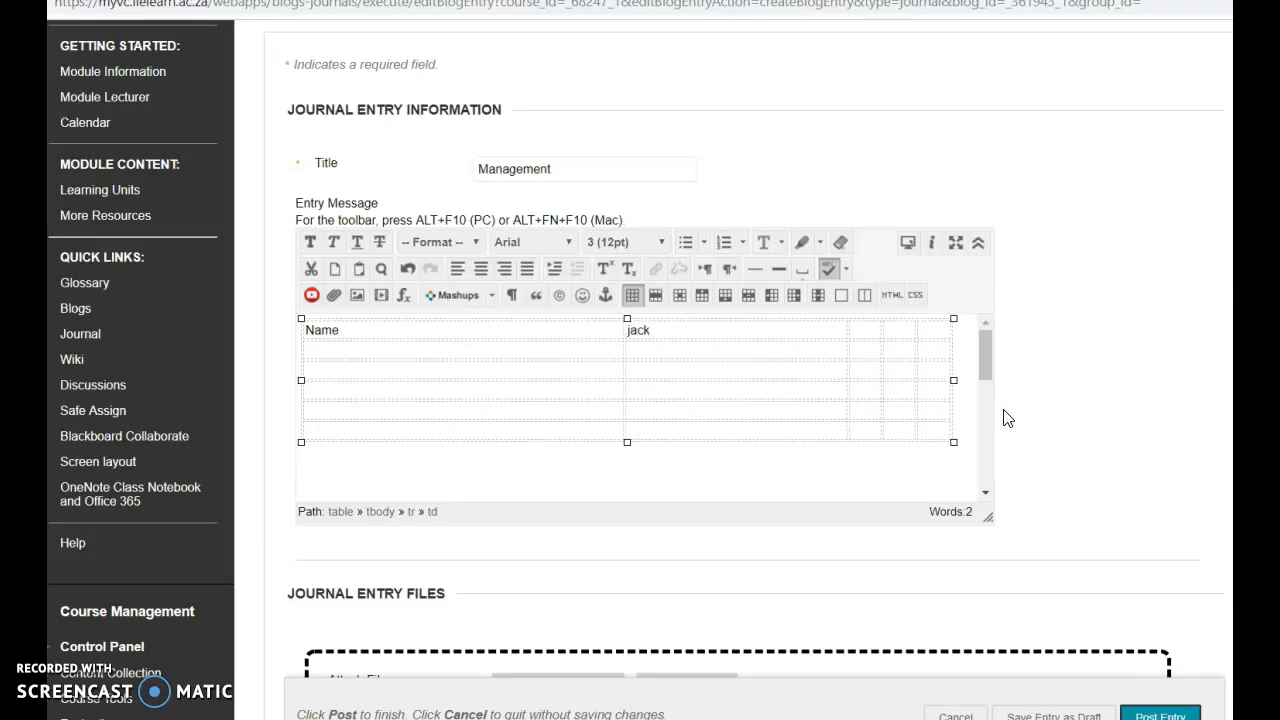
key("Tab")
type("Evelyn ")
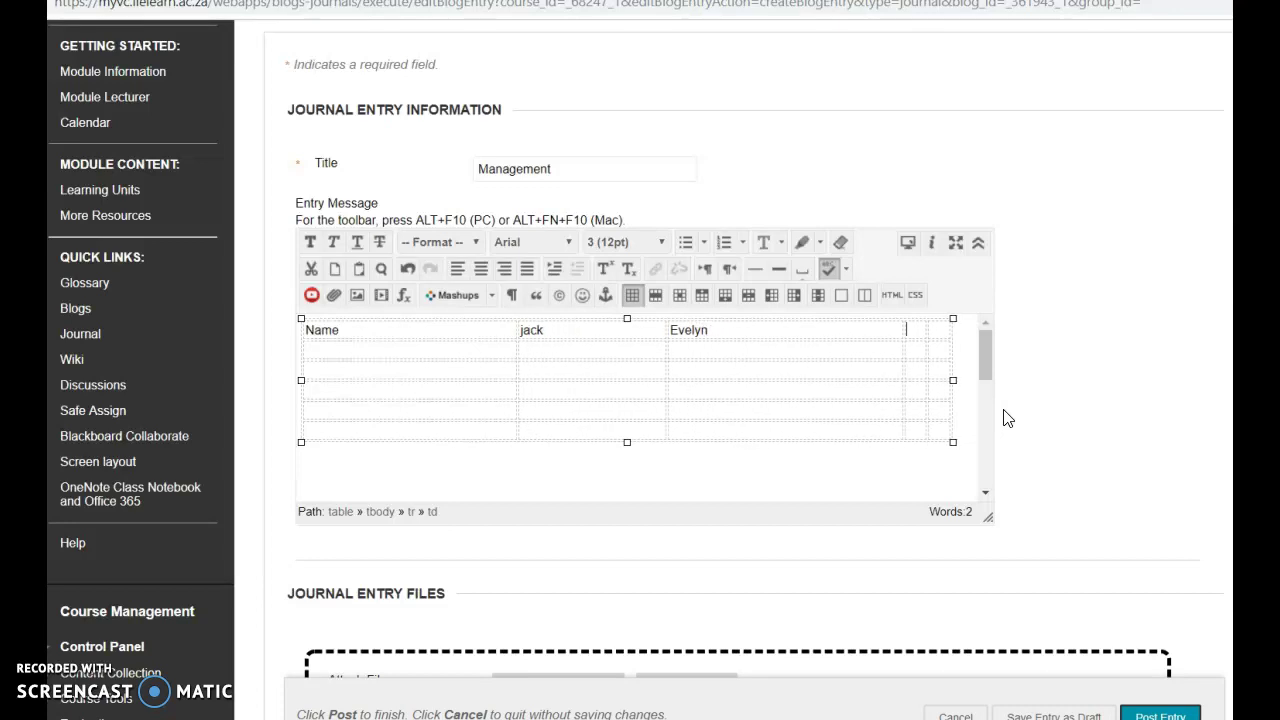
type("Sarah ")
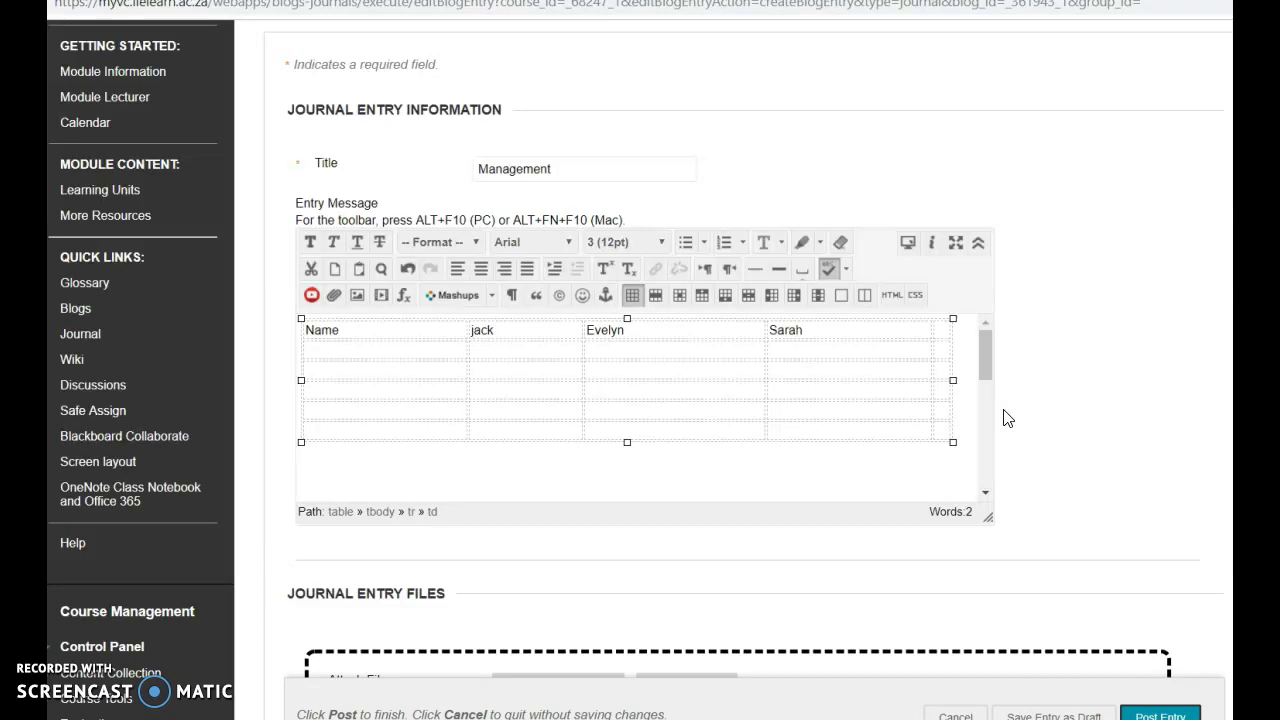
type("Ben")
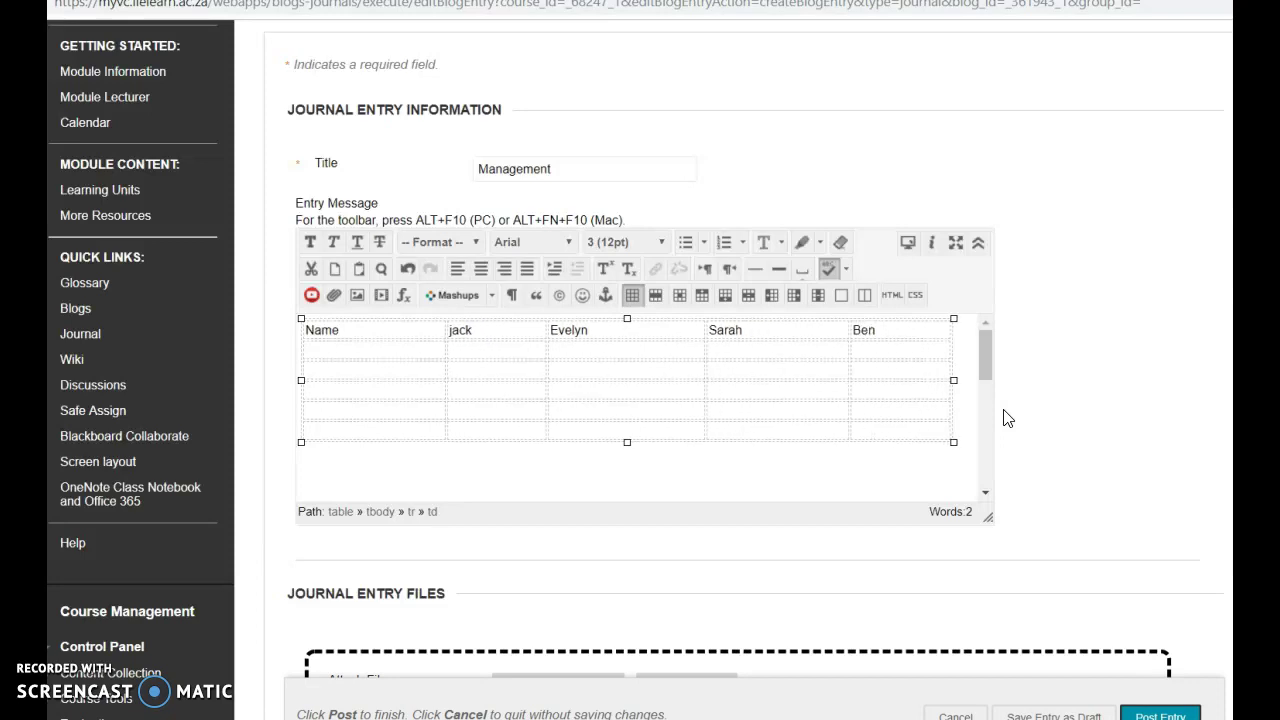
left_click(358, 352)
left_click(452, 335)
left_click_drag(452, 335, 443, 334)
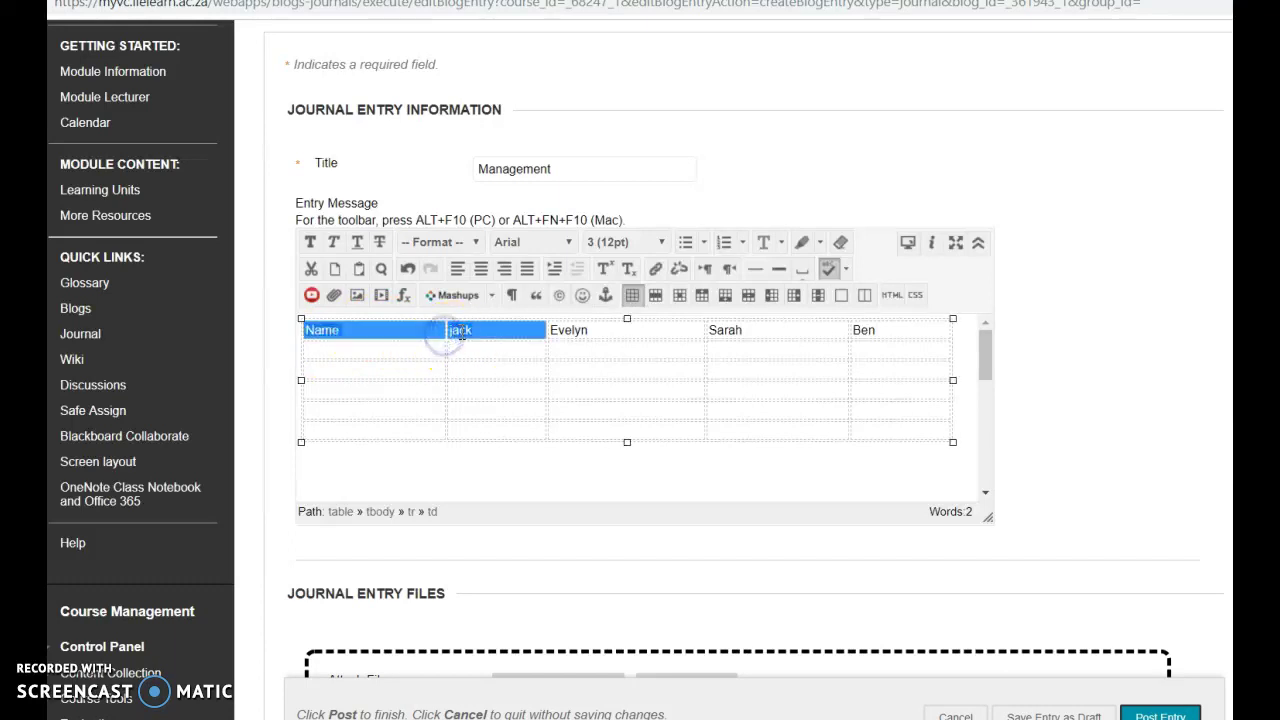
left_click(457, 331)
double_click(469, 333)
type("Jack")
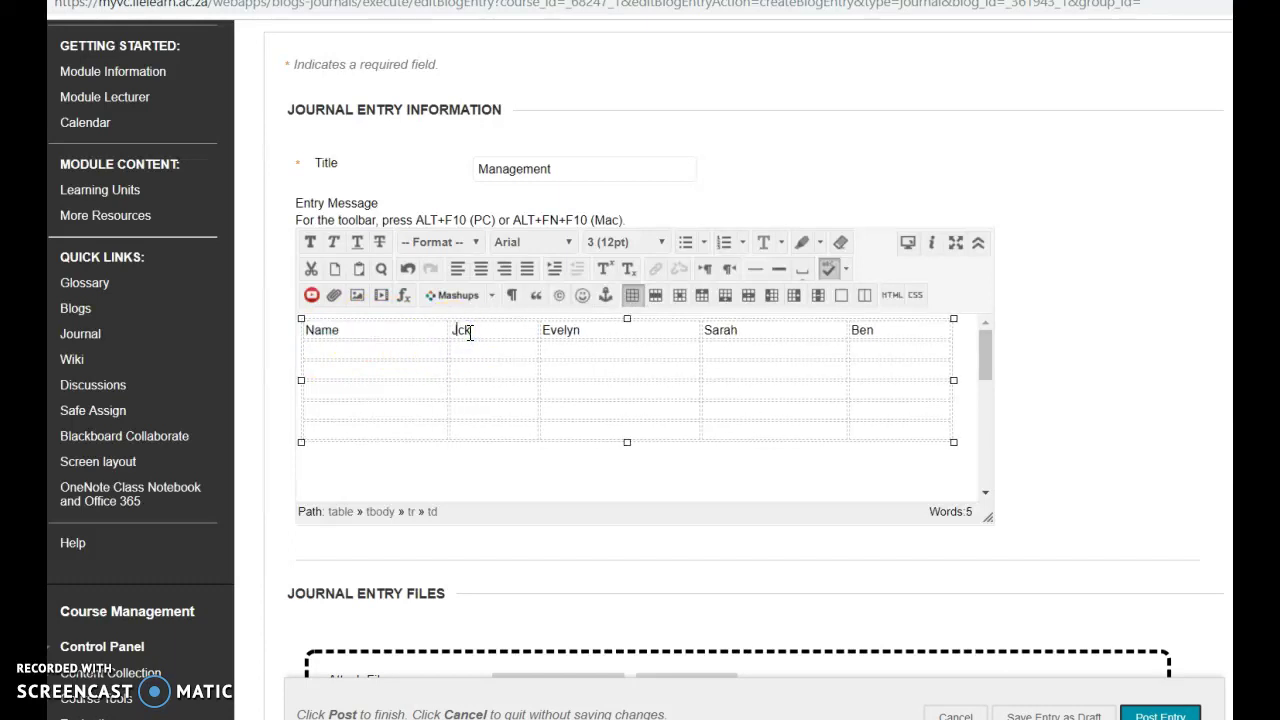
Fill row two with Job Title: CEO, HR Manager, WH Manager, WH Packer
left_click(376, 349)
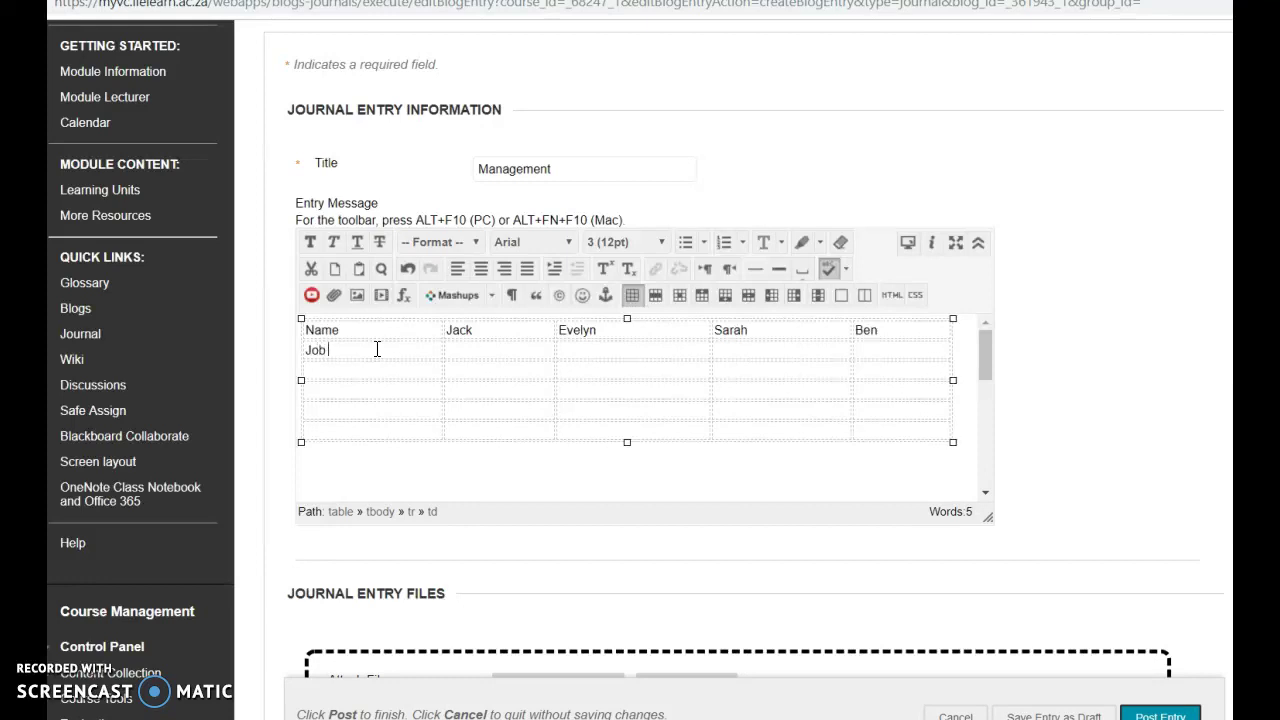
type("itle")
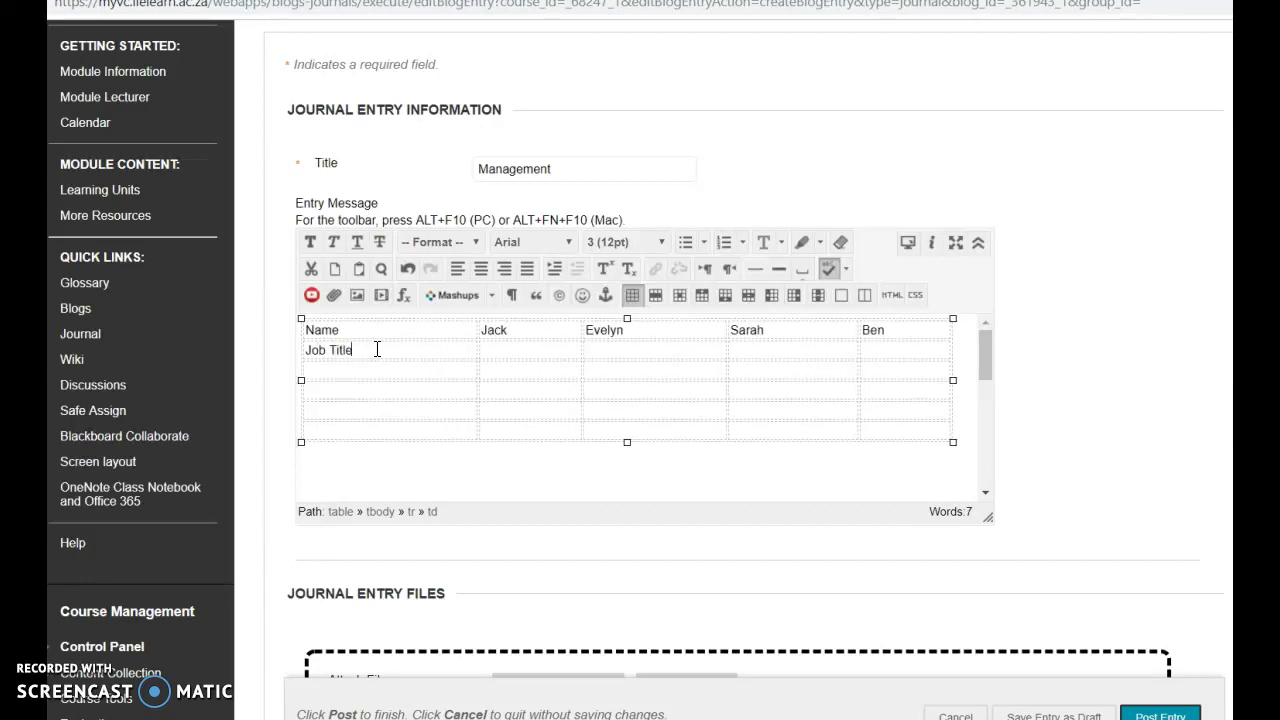
left_click(497, 350)
type("CEO")
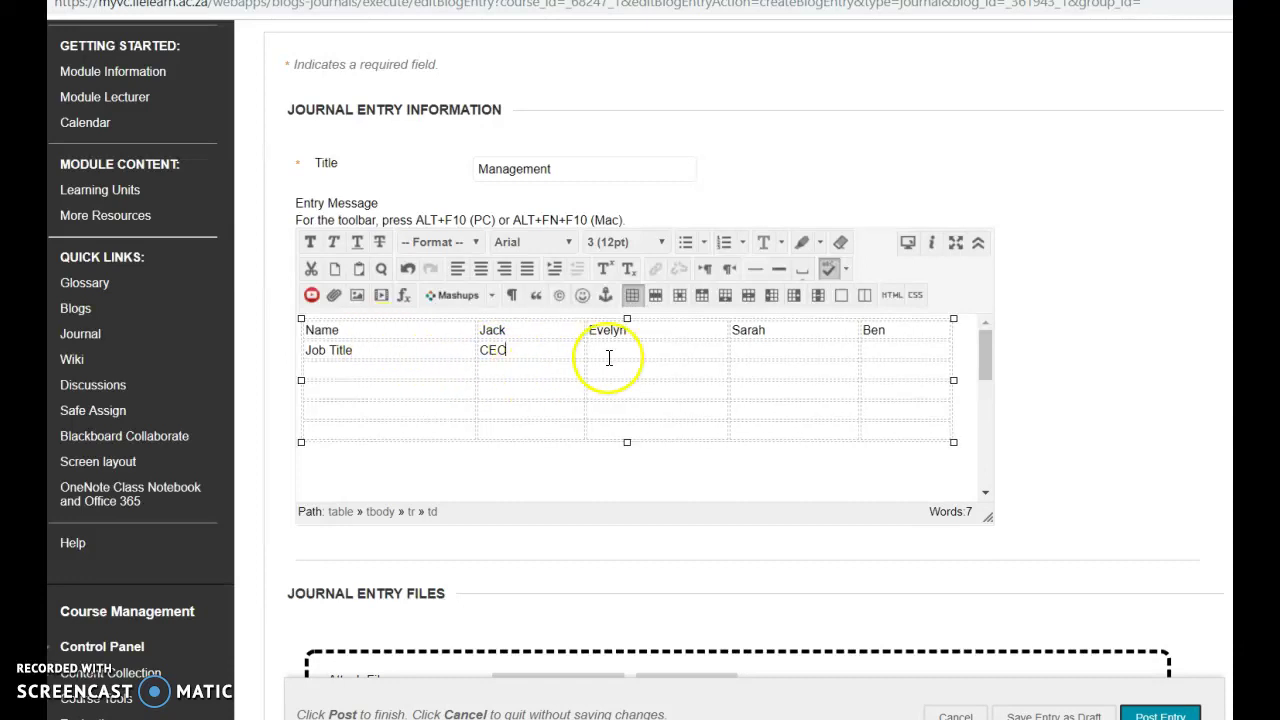
left_click(646, 351)
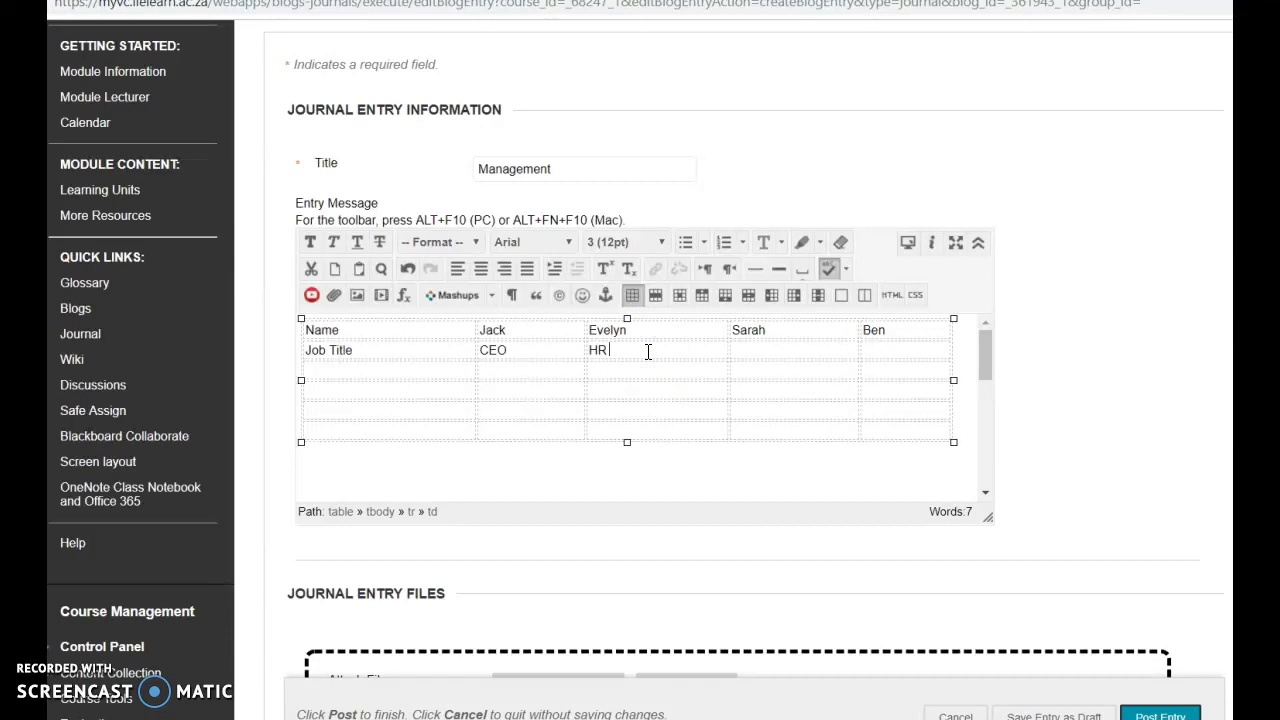
type("HR Manager")
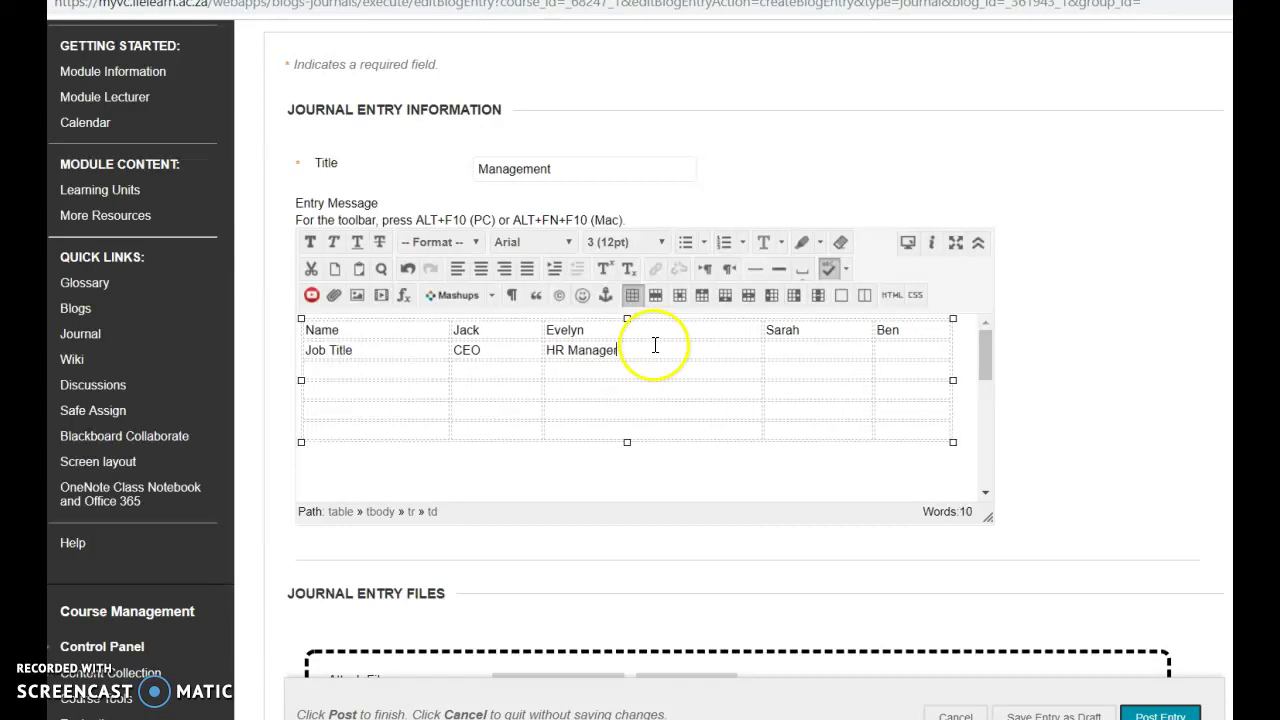
left_click_drag(654, 349, 749, 349)
left_click(772, 355)
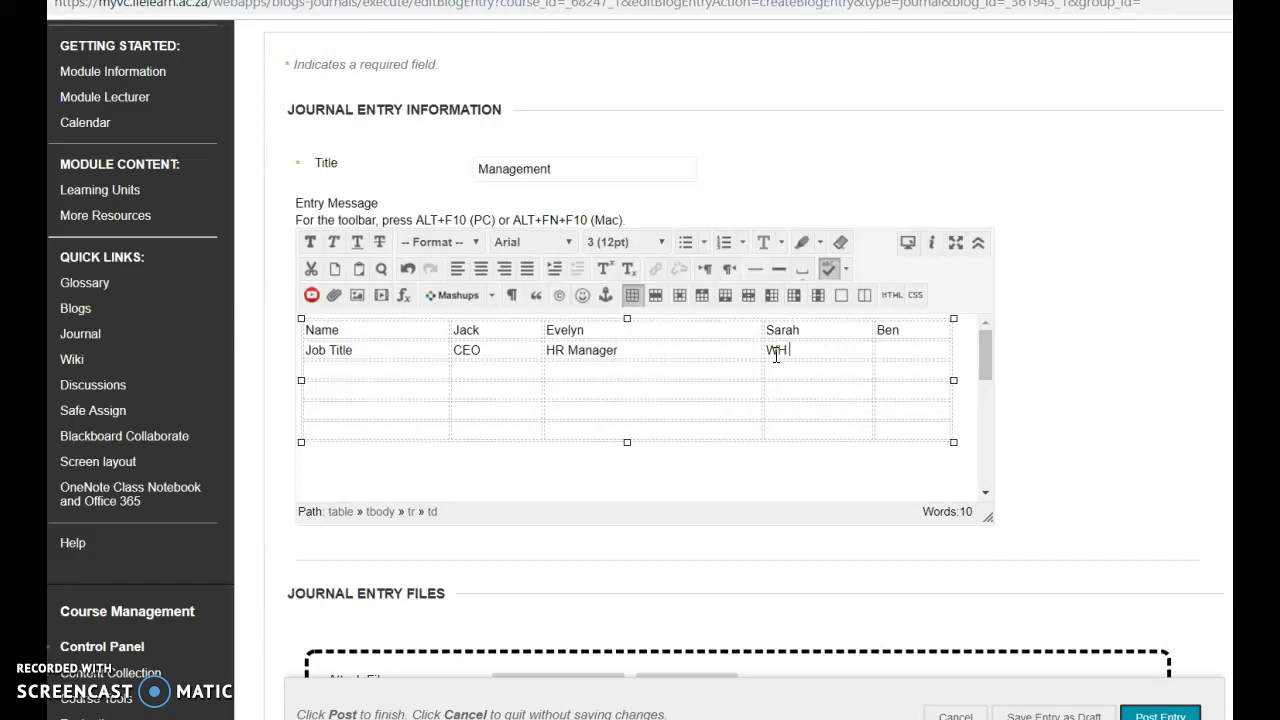
type("WH Manager")
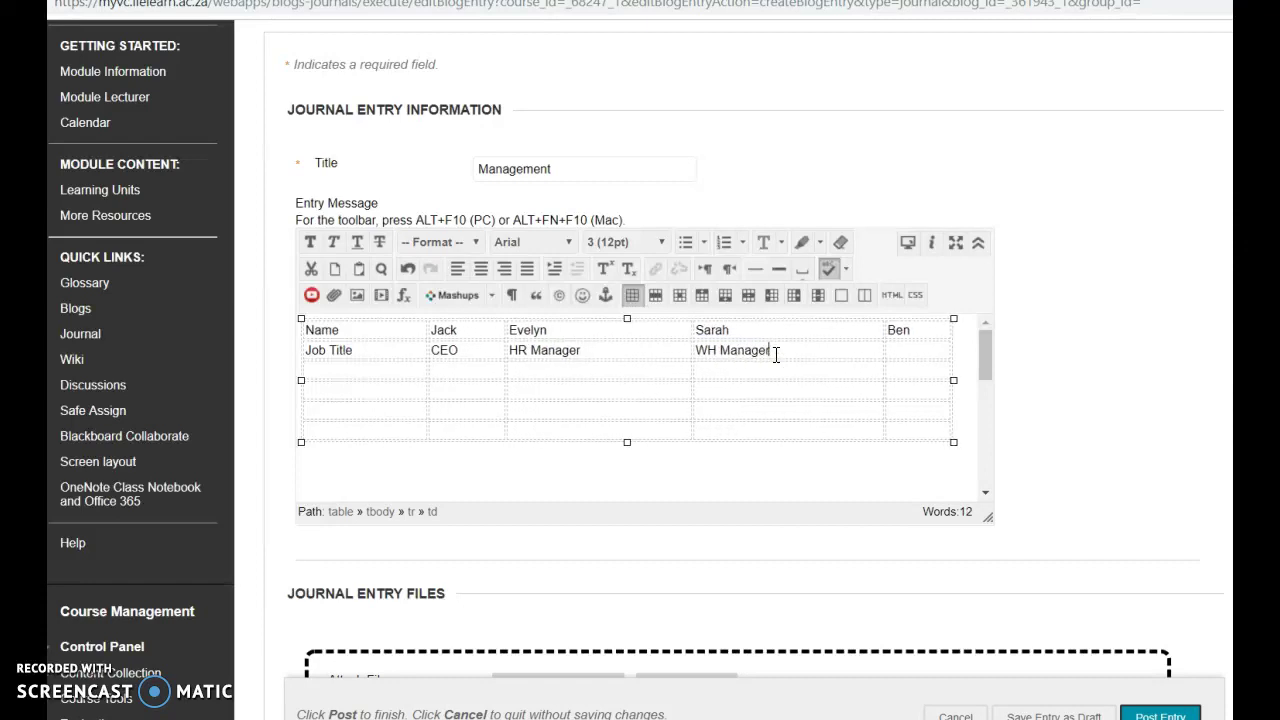
left_click(894, 349)
type("WH")
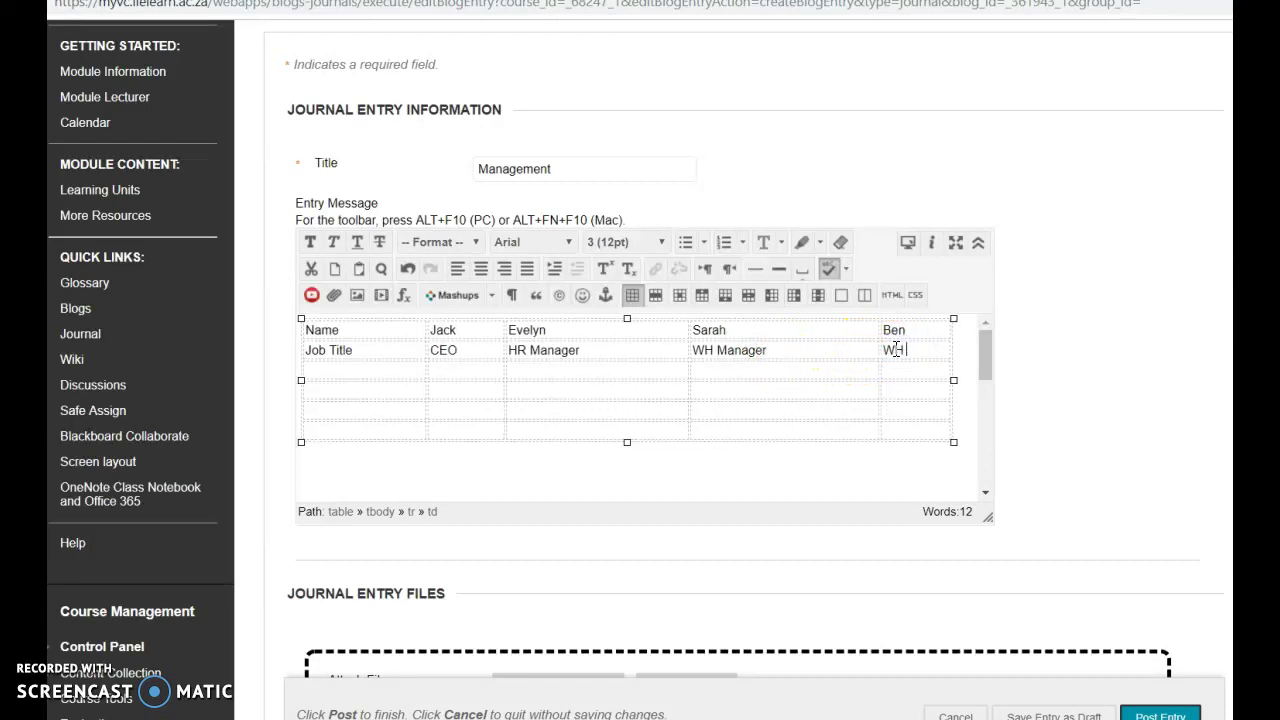
type(" Packer")
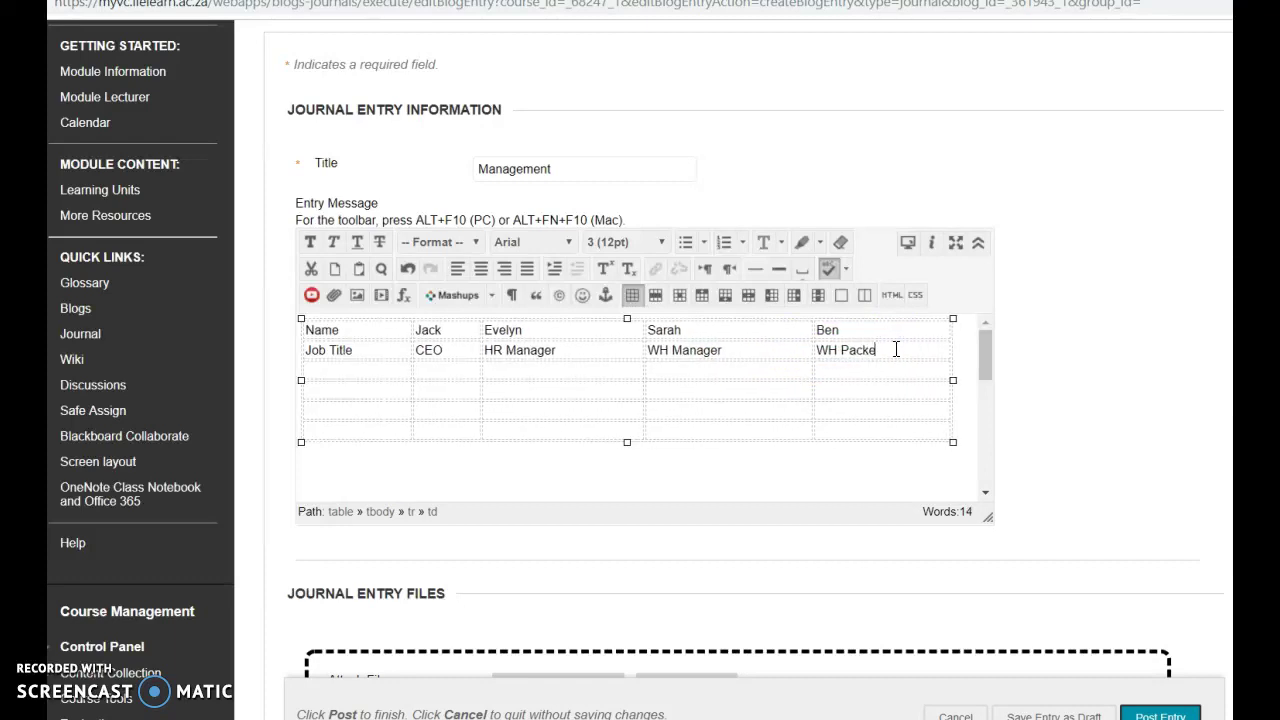
left_click(397, 371)
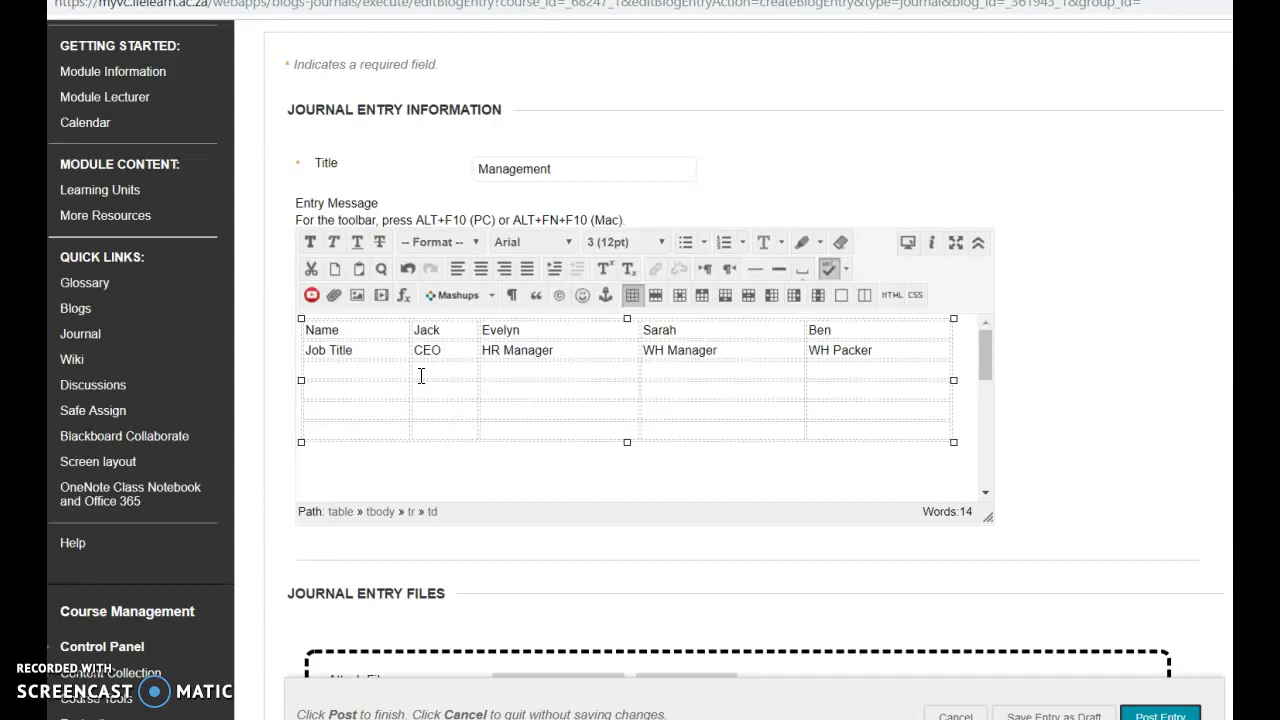
Label rows three to six Level of management, Functional Area, Key Skills required and Role
type("Level of management")
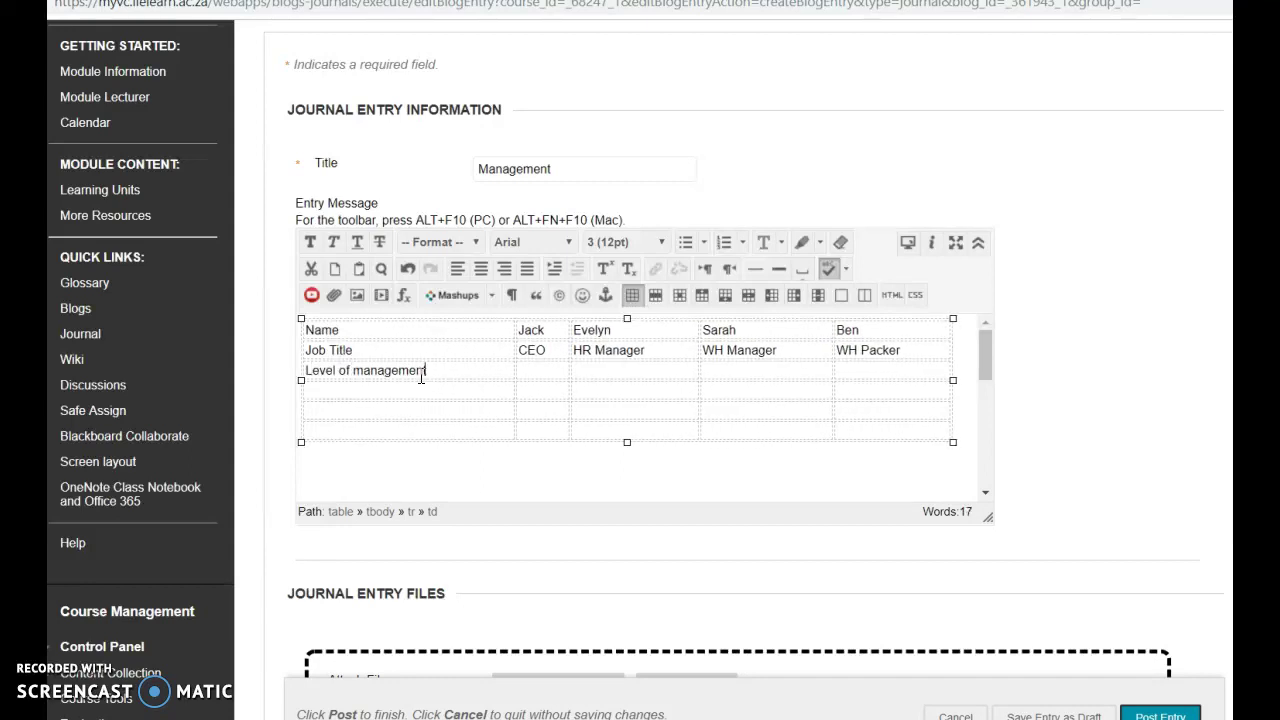
left_click(412, 395)
type("Functional Area")
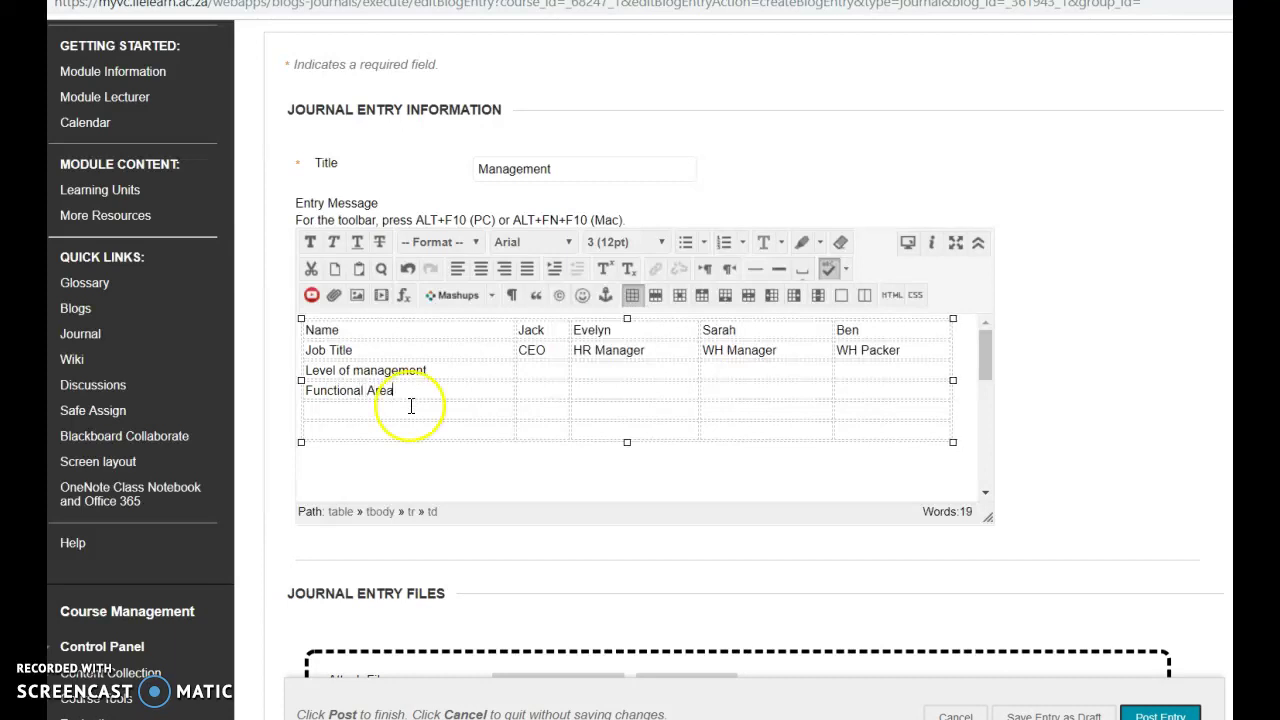
left_click(410, 405)
type("Key Skills")
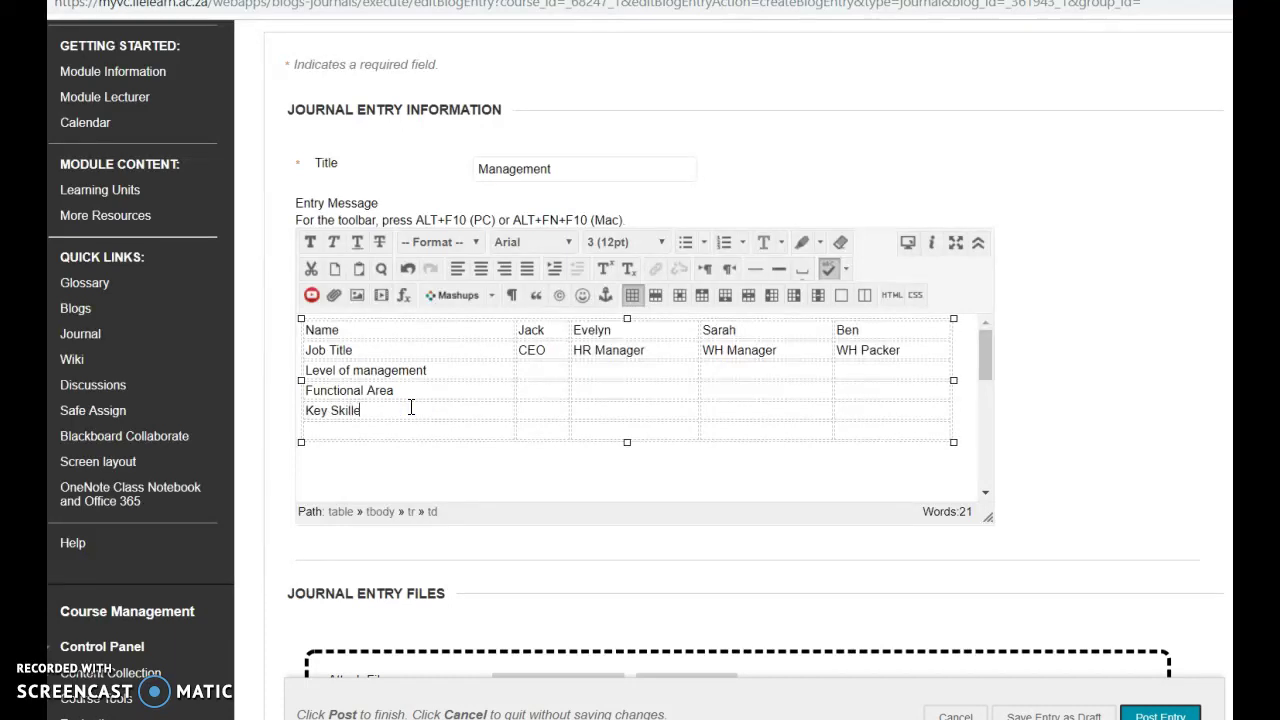
type(" required")
left_click(341, 435)
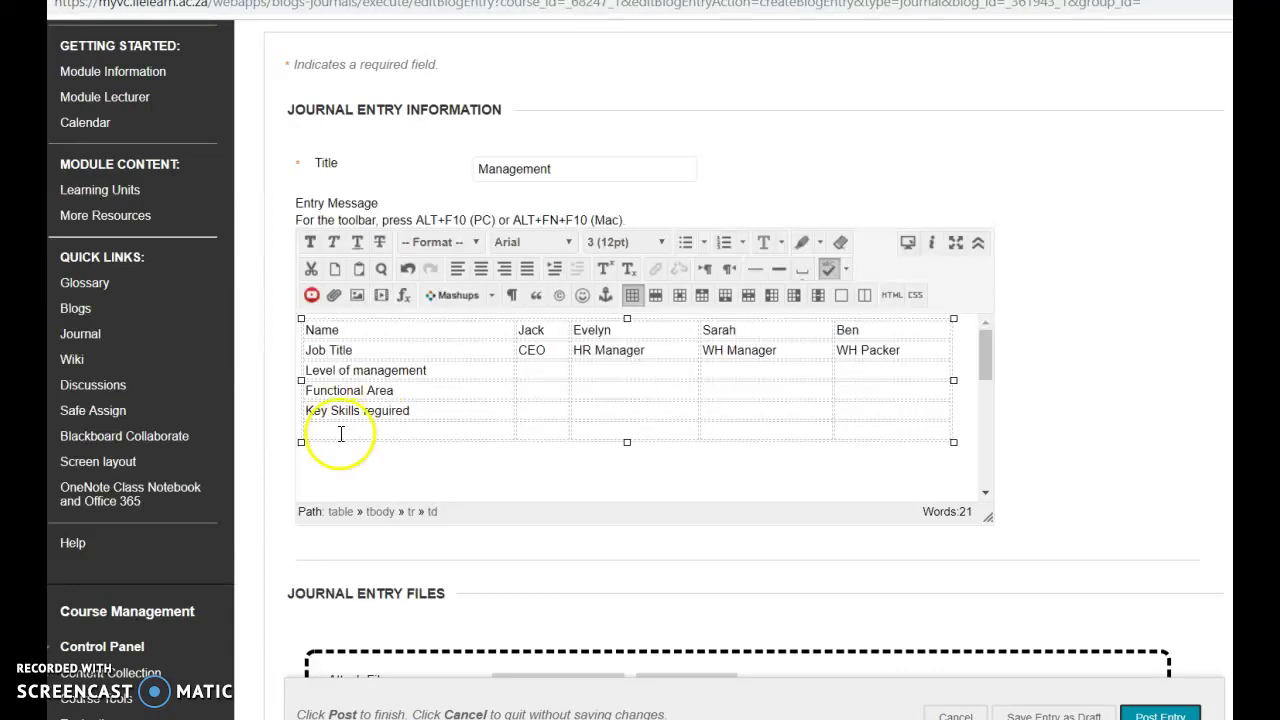
left_click(378, 408)
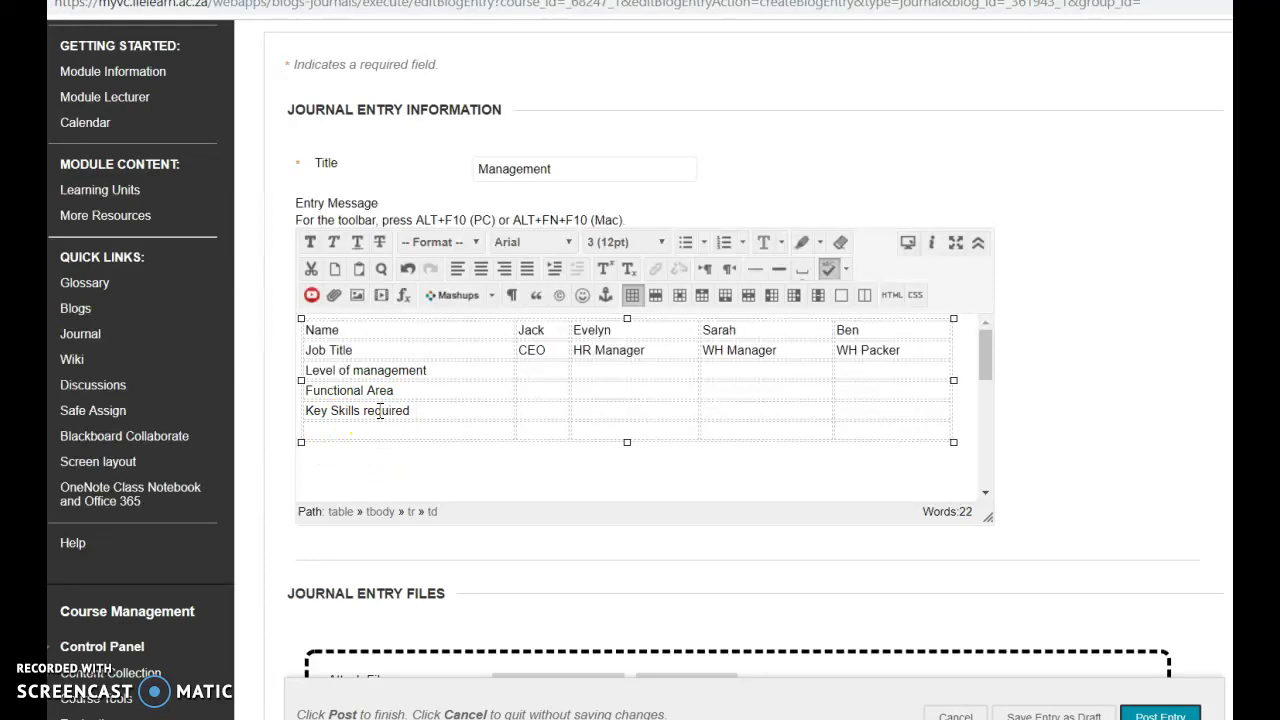
left_click(448, 363)
left_click(383, 431)
type("Role")
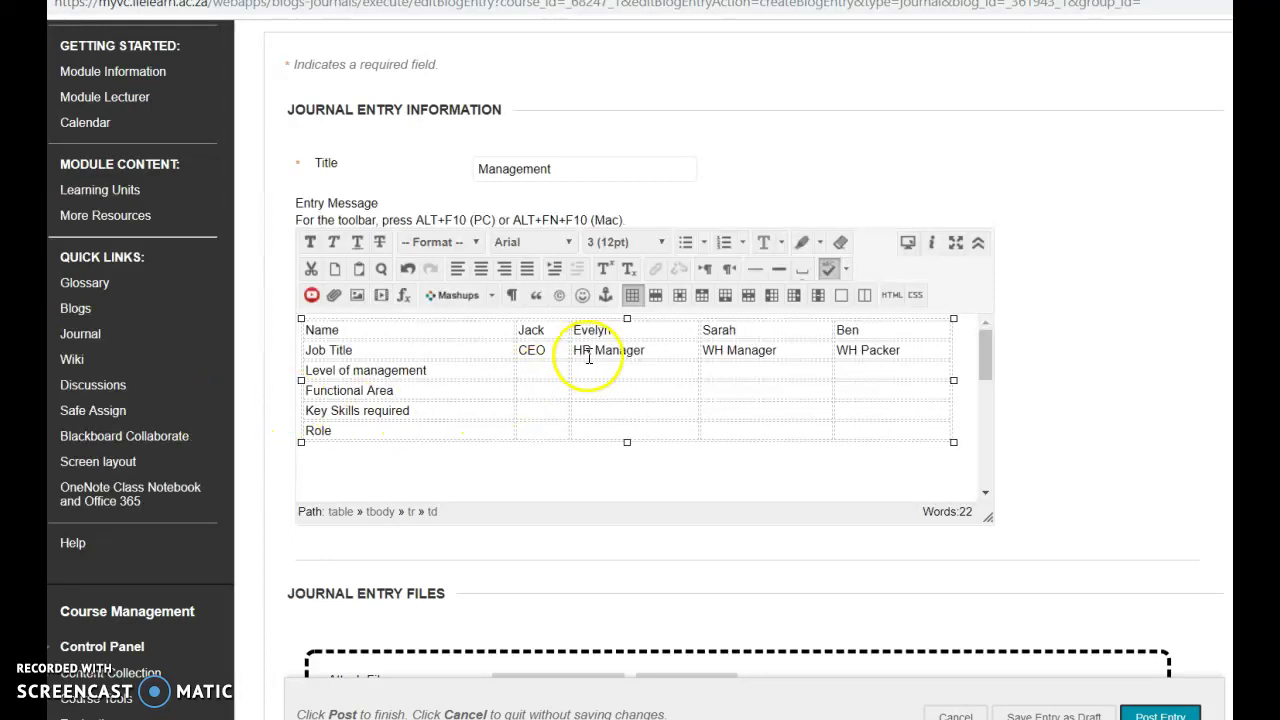
left_click(548, 371)
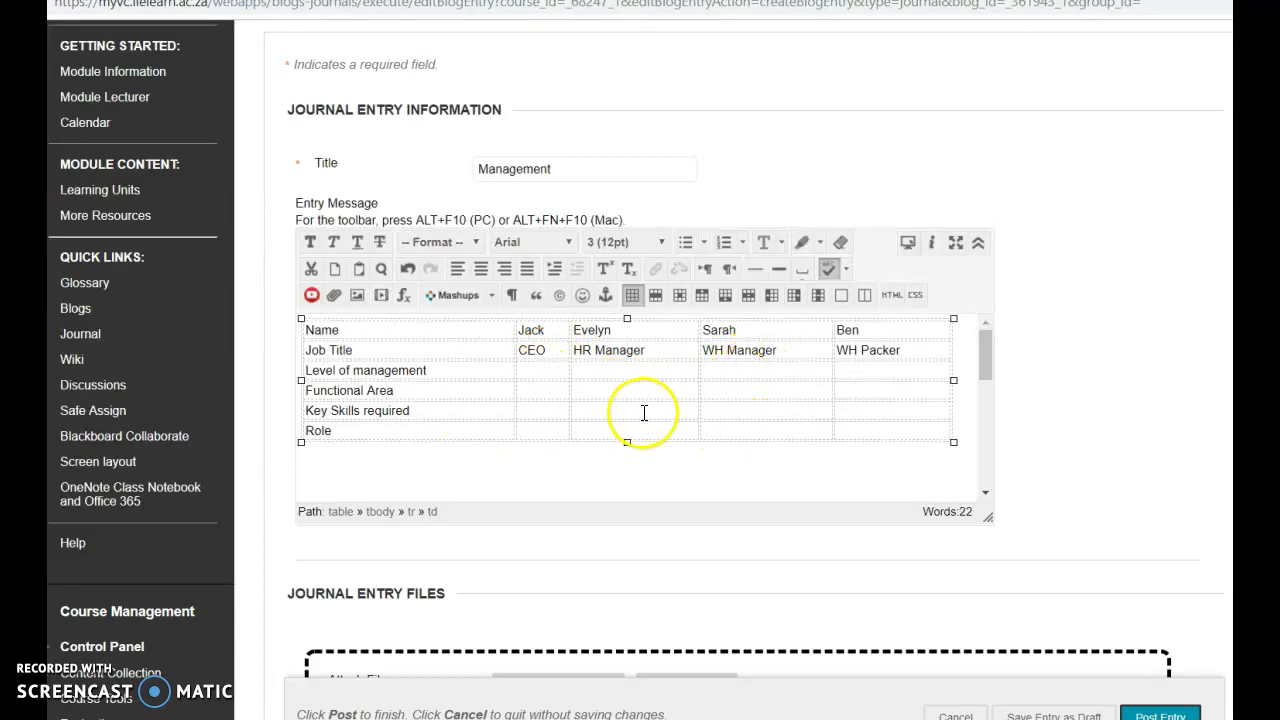
Save the Management journal entry as a draft
scroll(644, 413, "down", 3)
scroll(644, 410, "up", 3)
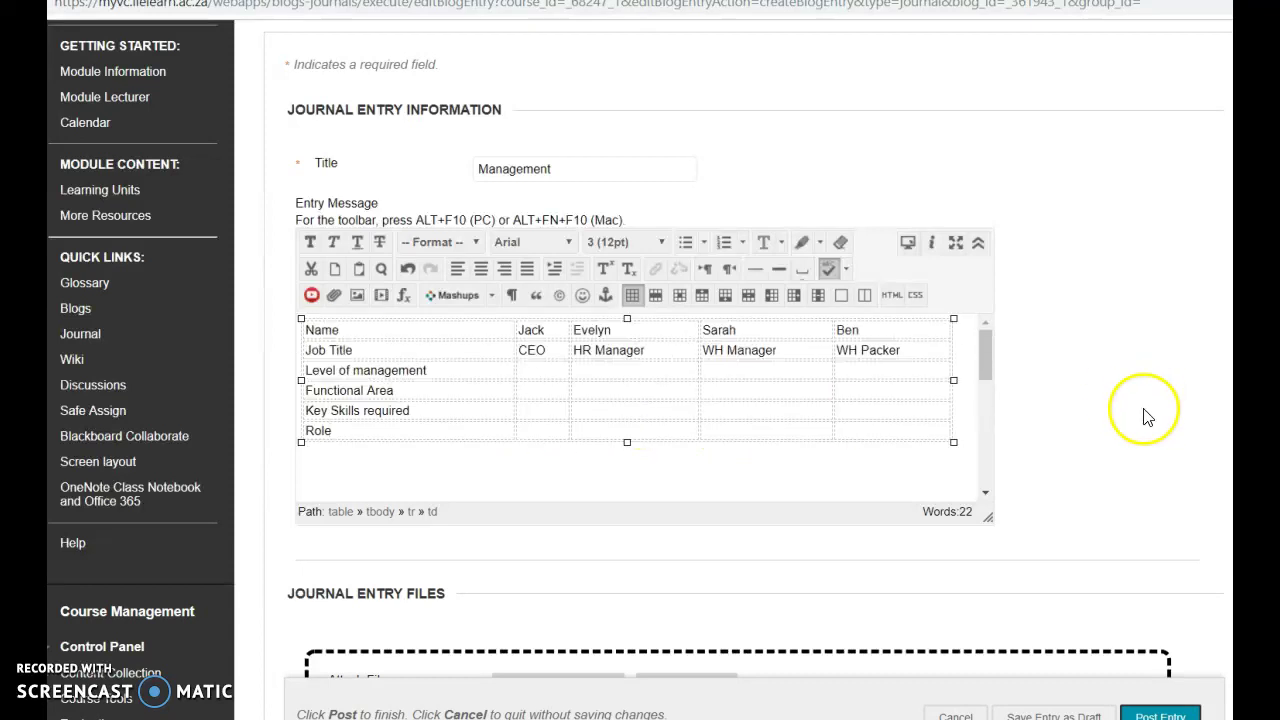
scroll(1146, 430, "down", 2)
scroll(1146, 430, "down", 1)
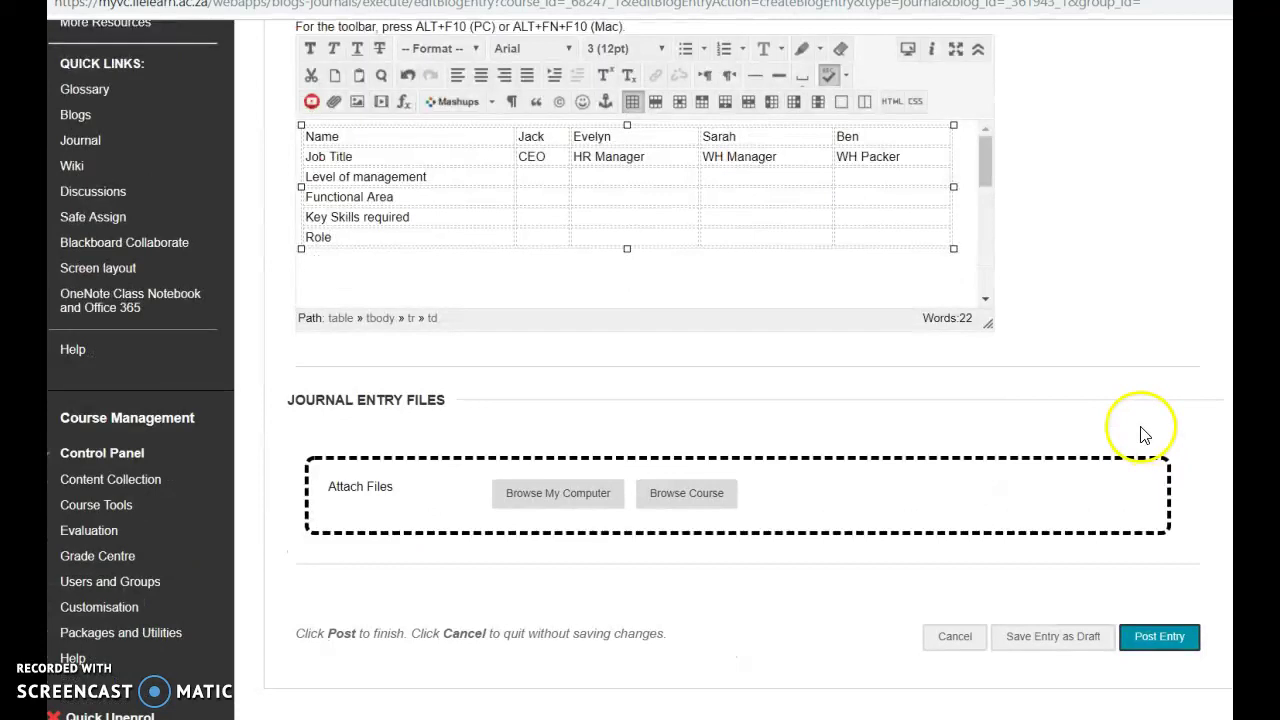
left_click(1037, 648)
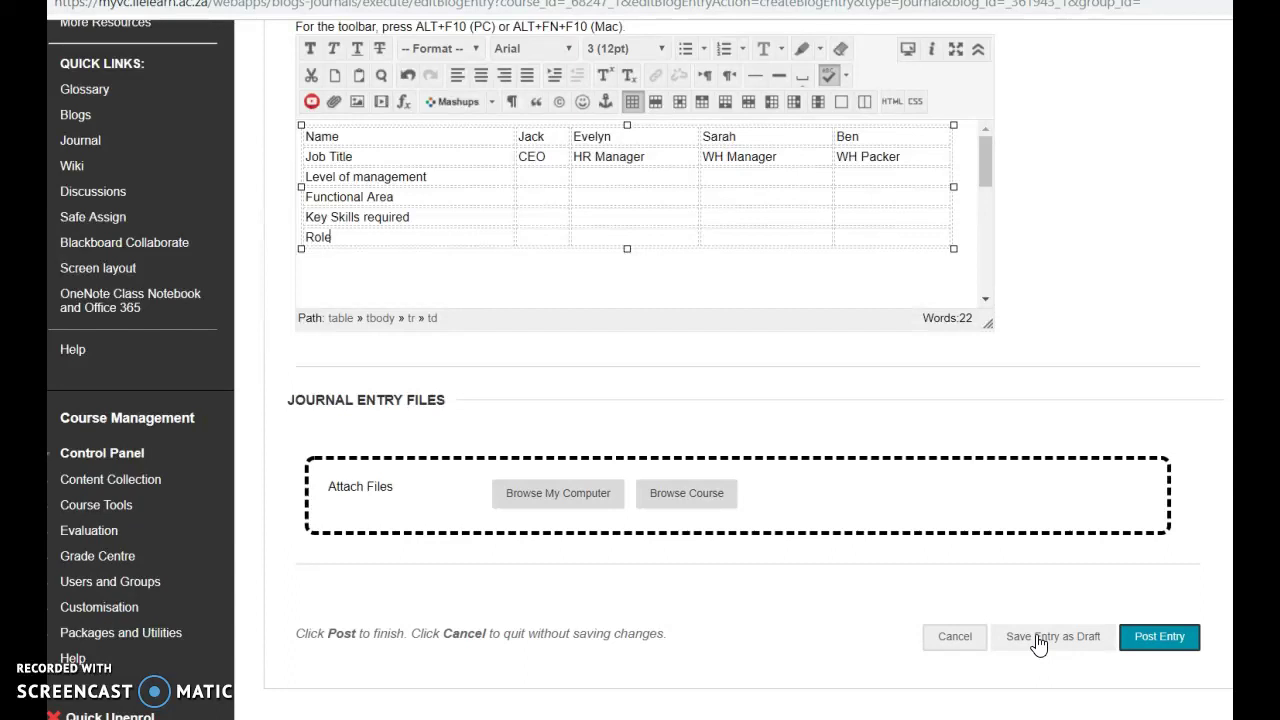
left_click(1037, 645)
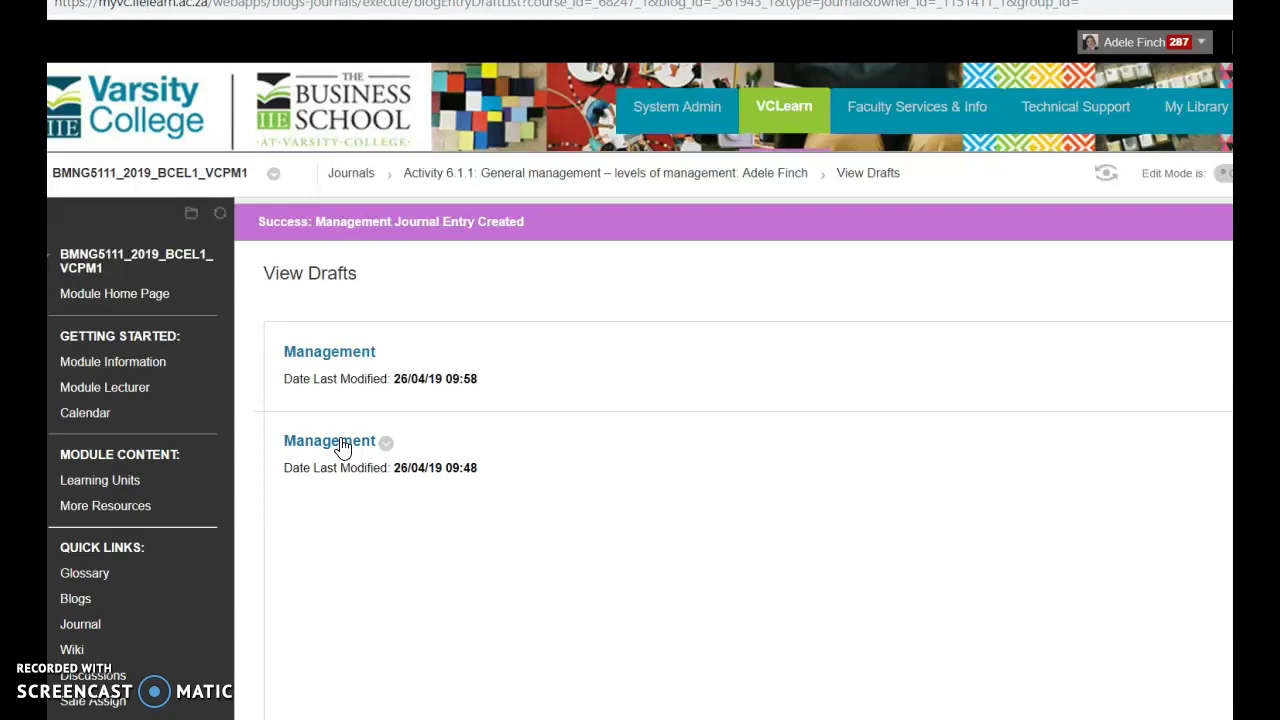
left_click(340, 442)
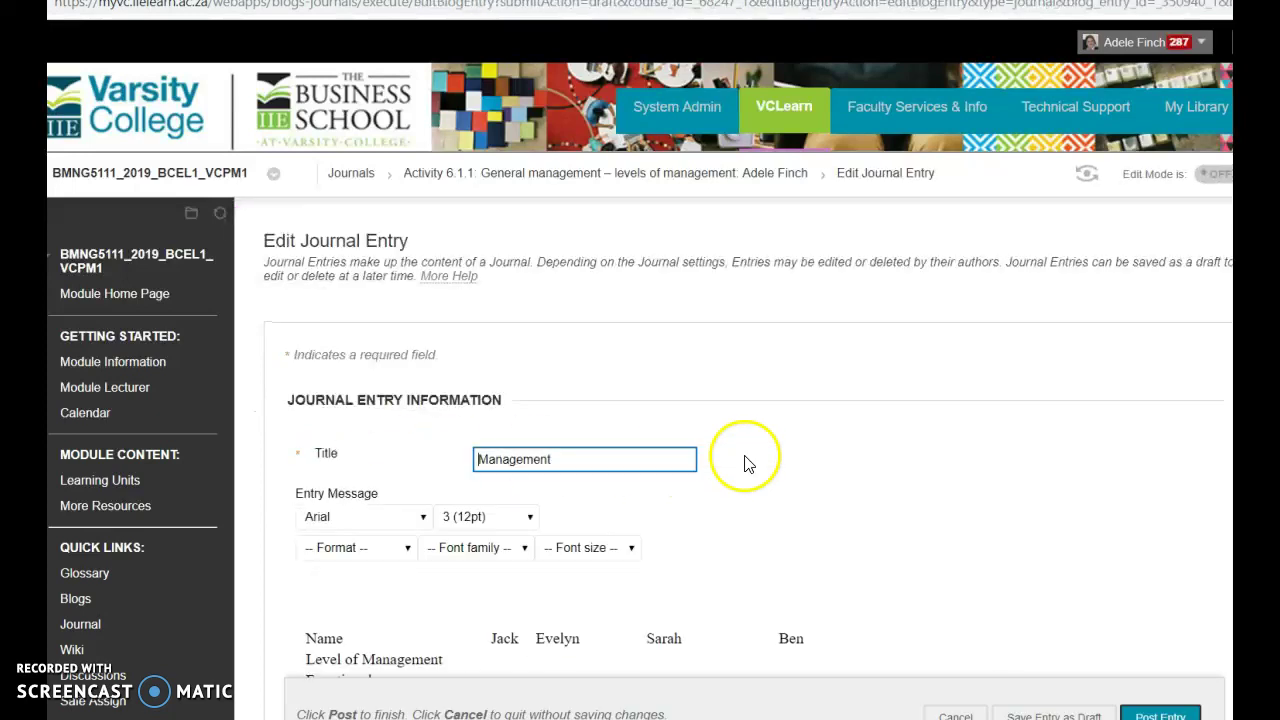
scroll(743, 460, "down", 3)
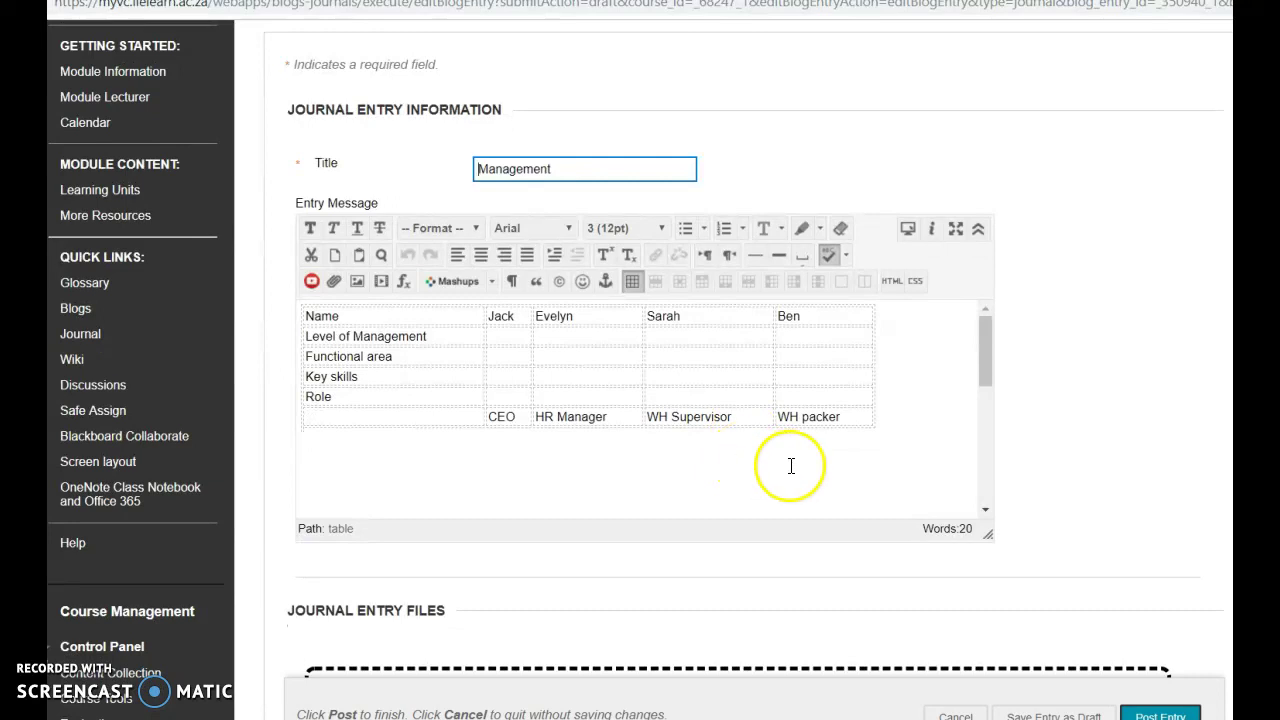
scroll(786, 466, "down", 1)
left_click(1175, 388)
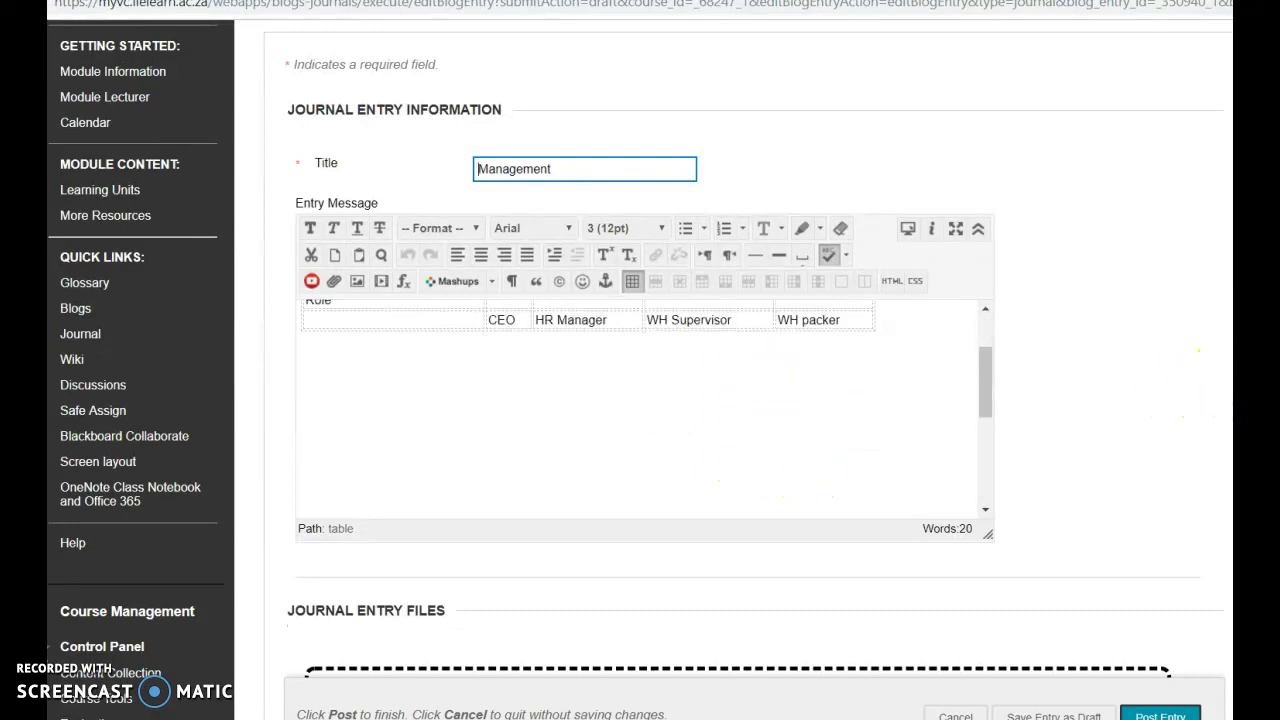
scroll(640, 367, "down", 1)
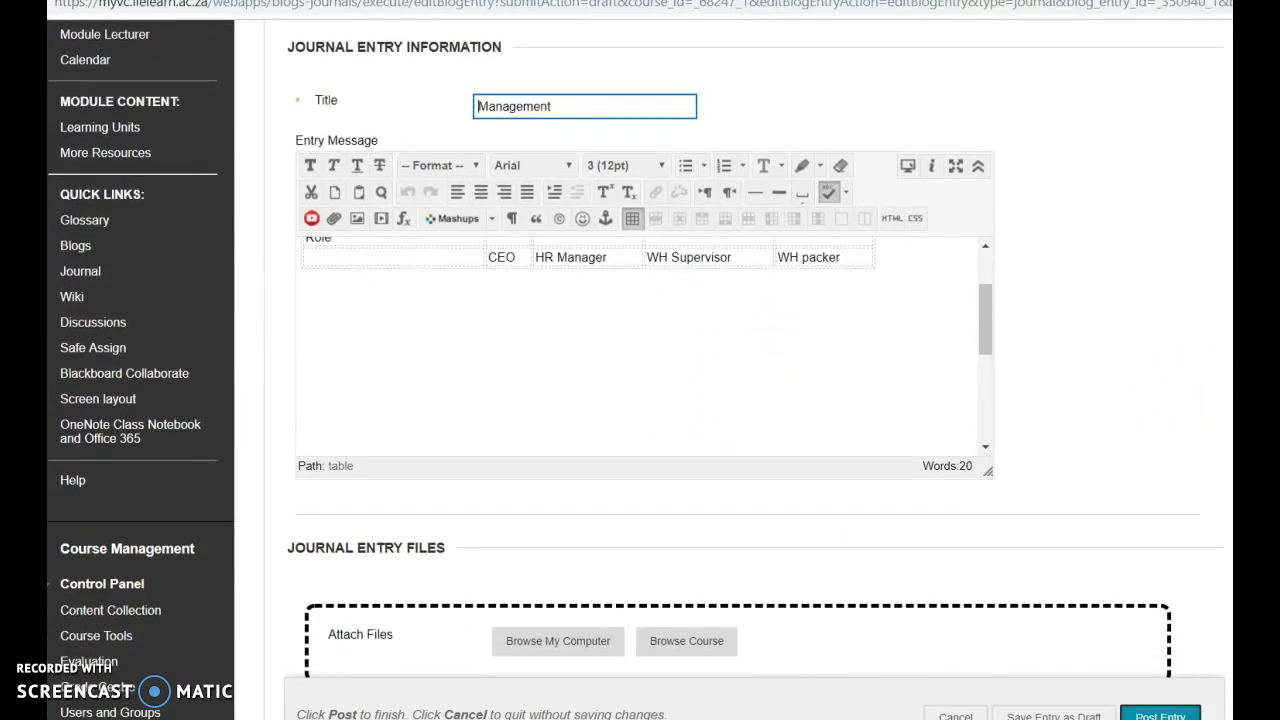
scroll(640, 367, "down", 1)
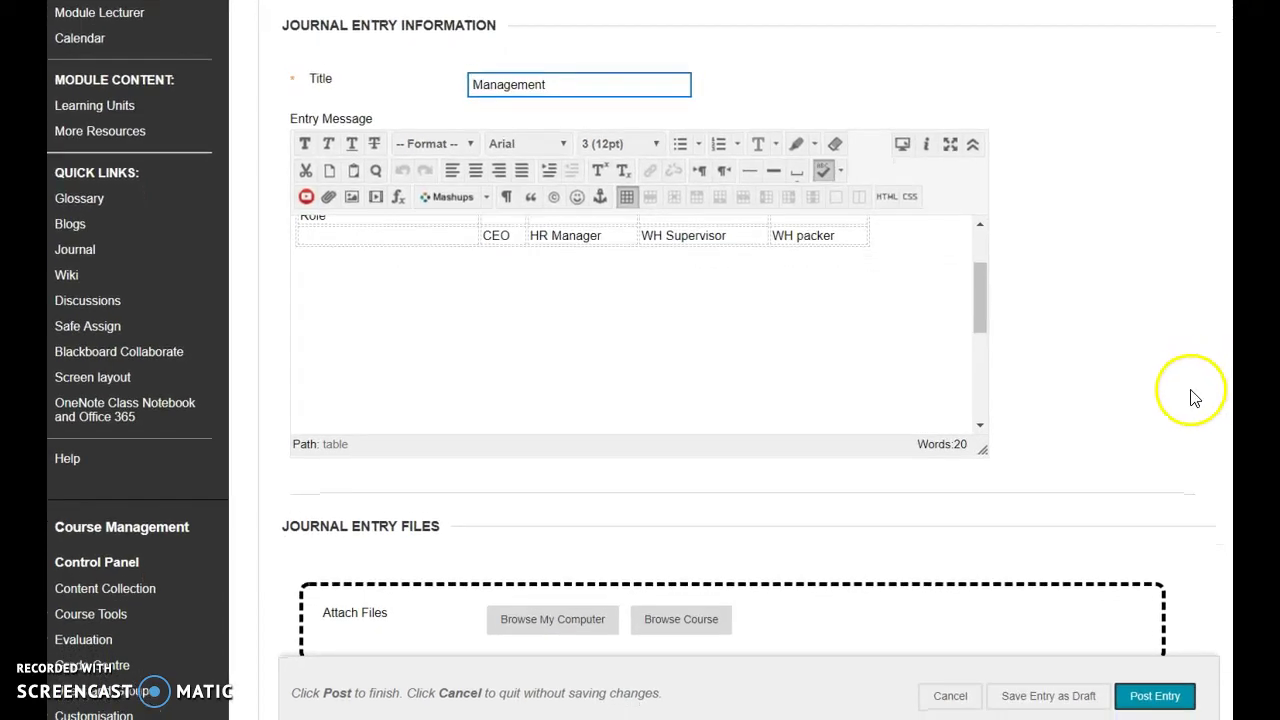
left_click(1170, 700)
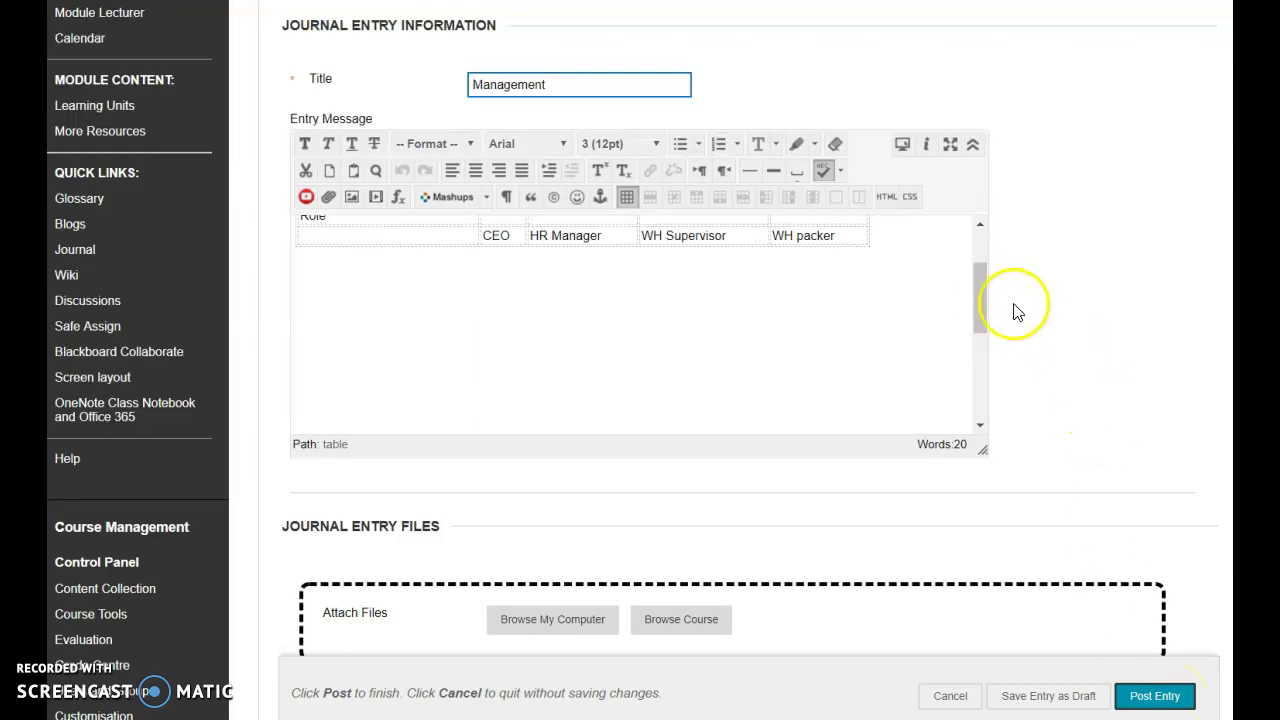
left_click_drag(978, 292, 979, 244)
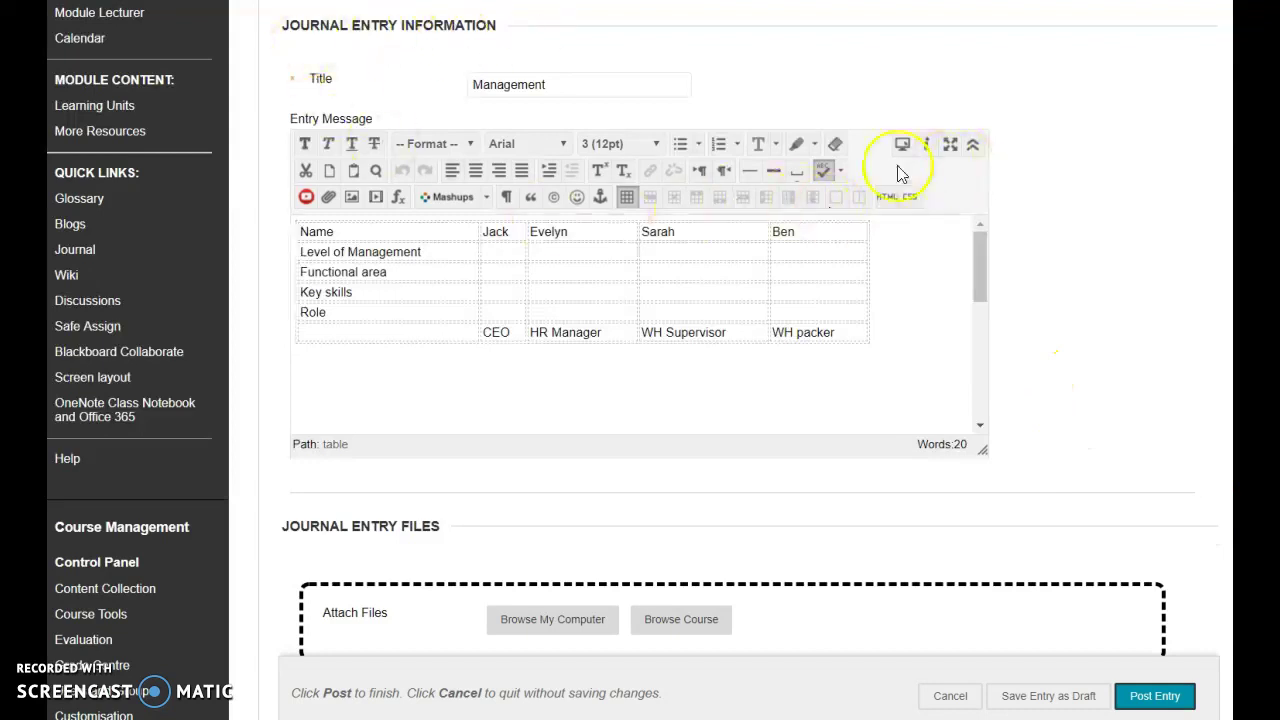
scroll(686, 226, "up", 1)
scroll(955, 578, "down", 3)
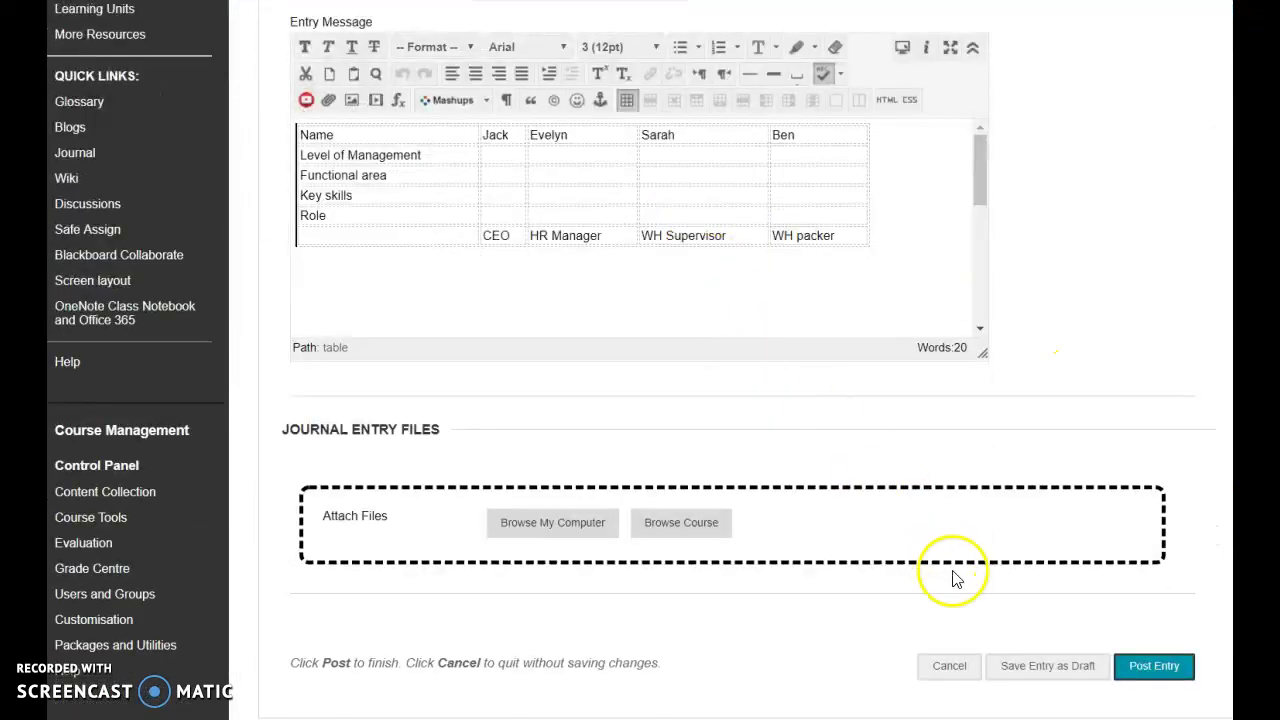
left_click(950, 667)
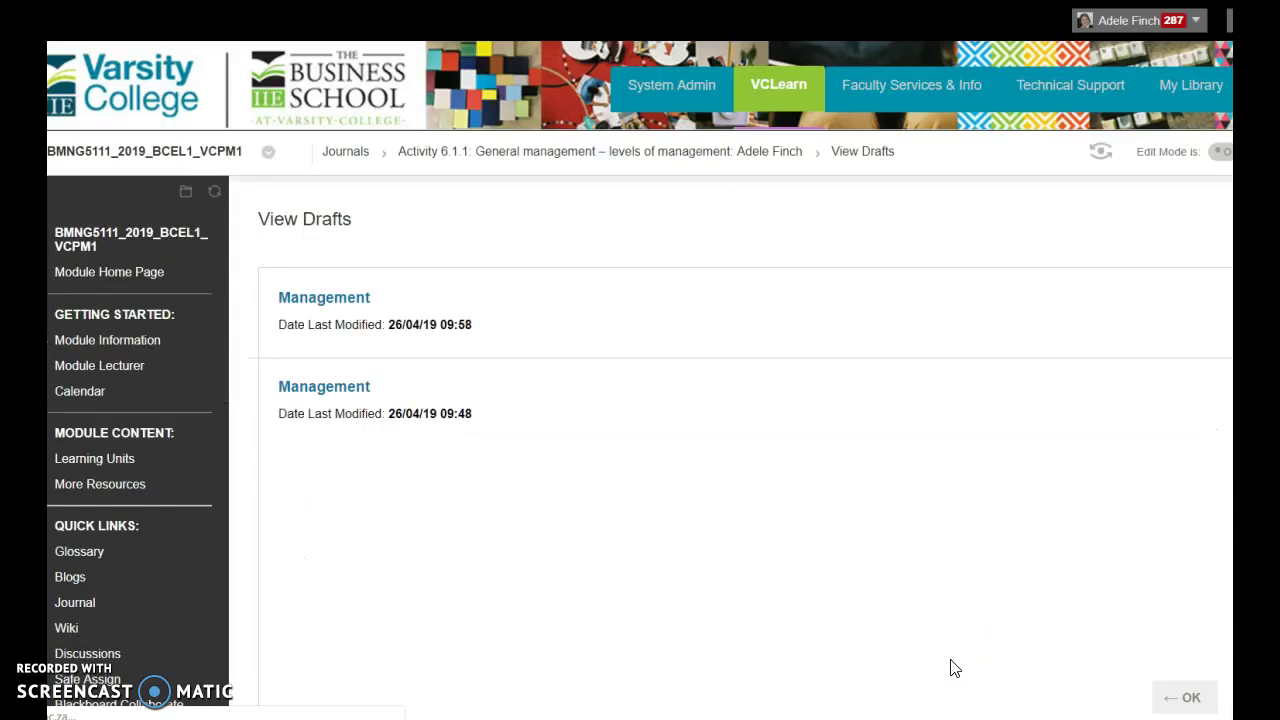
Open the newer Management draft (09:58) for editing and scroll to its staff table
left_click(333, 300)
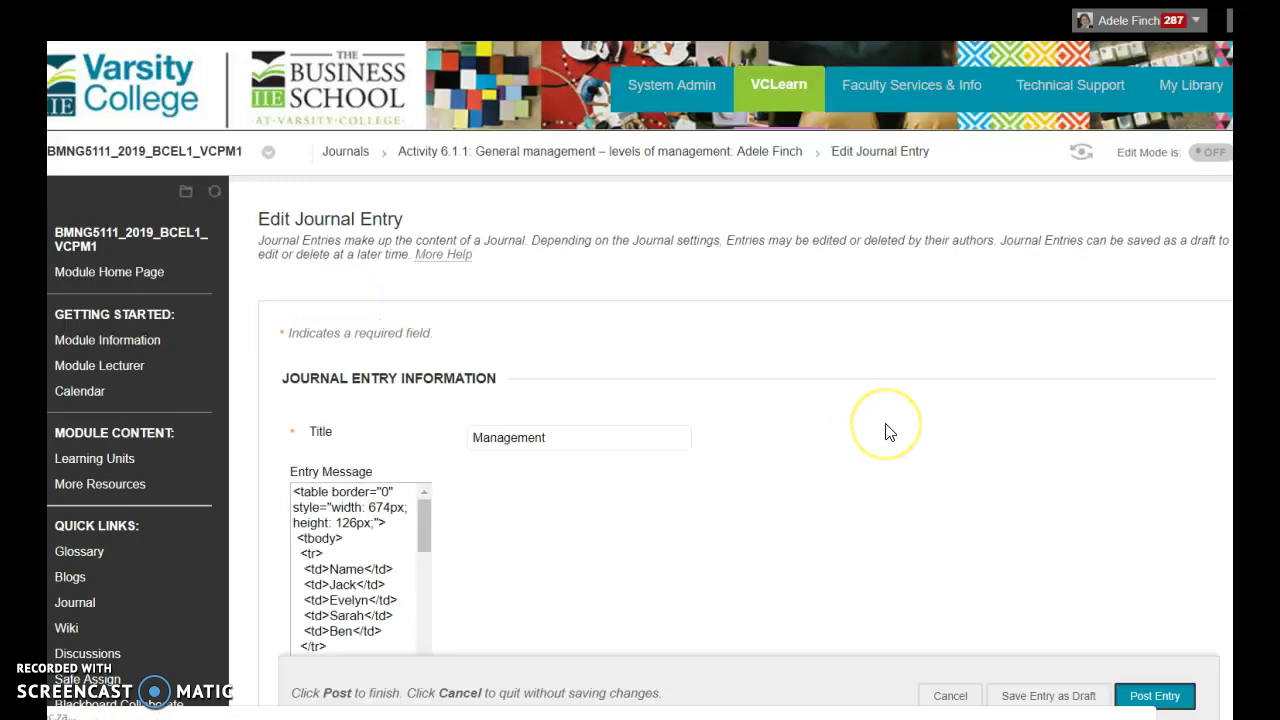
scroll(962, 424, "down", 2)
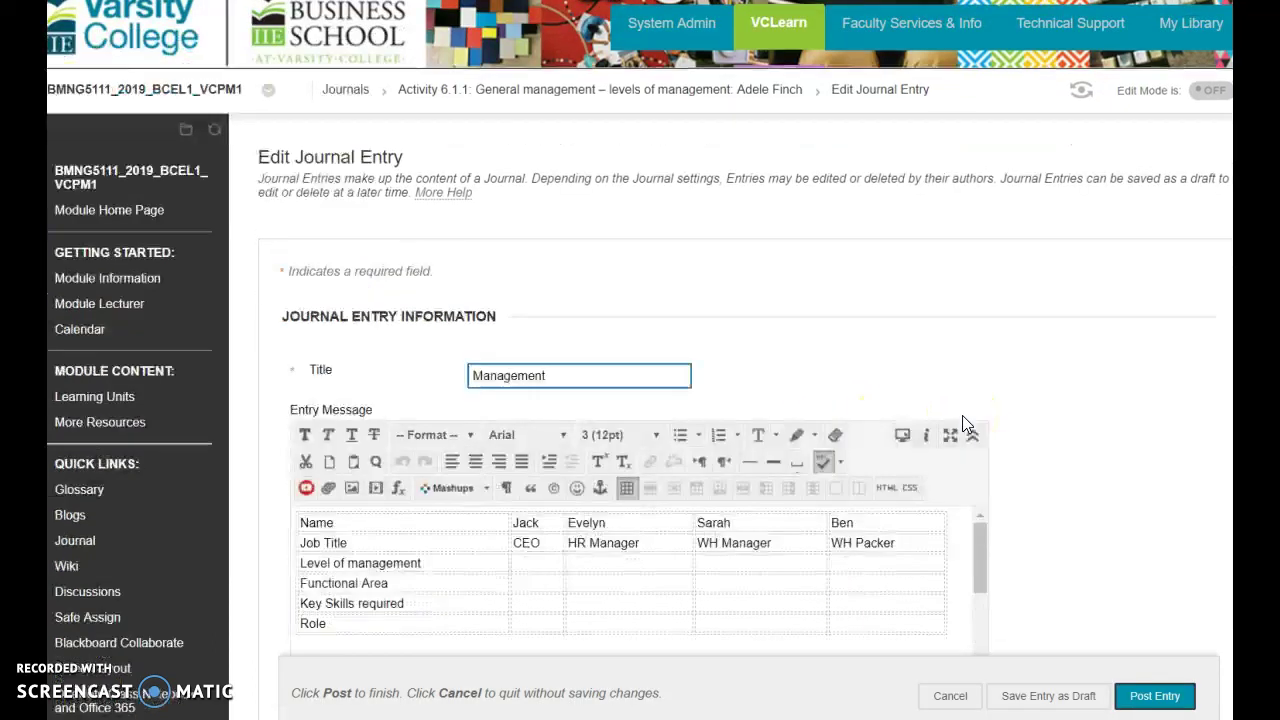
scroll(1088, 540, "down", 1)
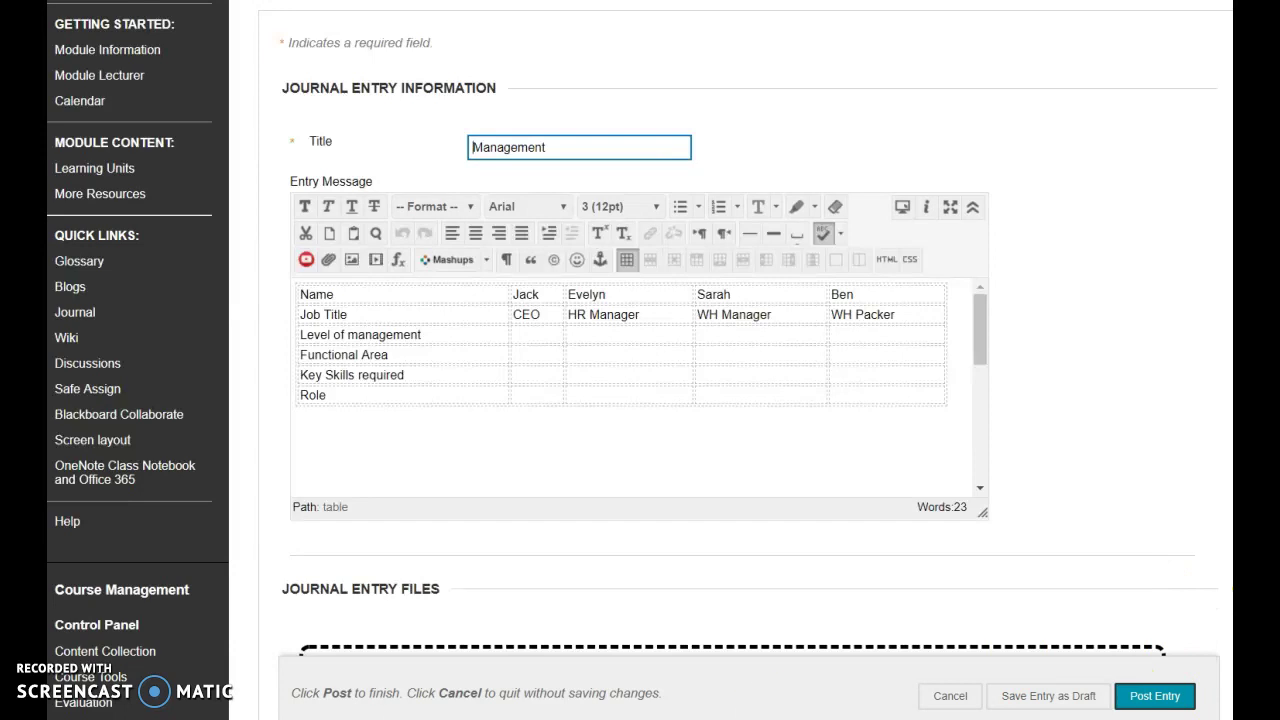
left_click(1155, 695)
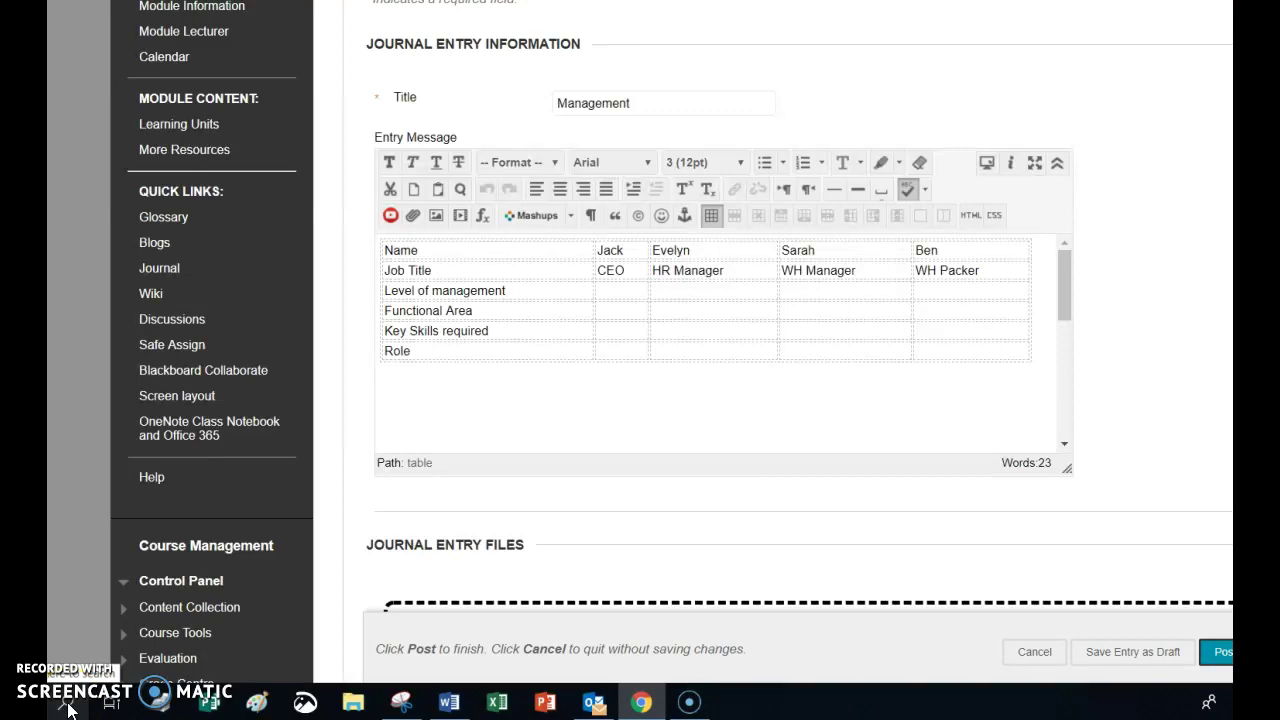
Launch Snipping Tool by searching 'snip' in Windows Search
left_click(66, 704)
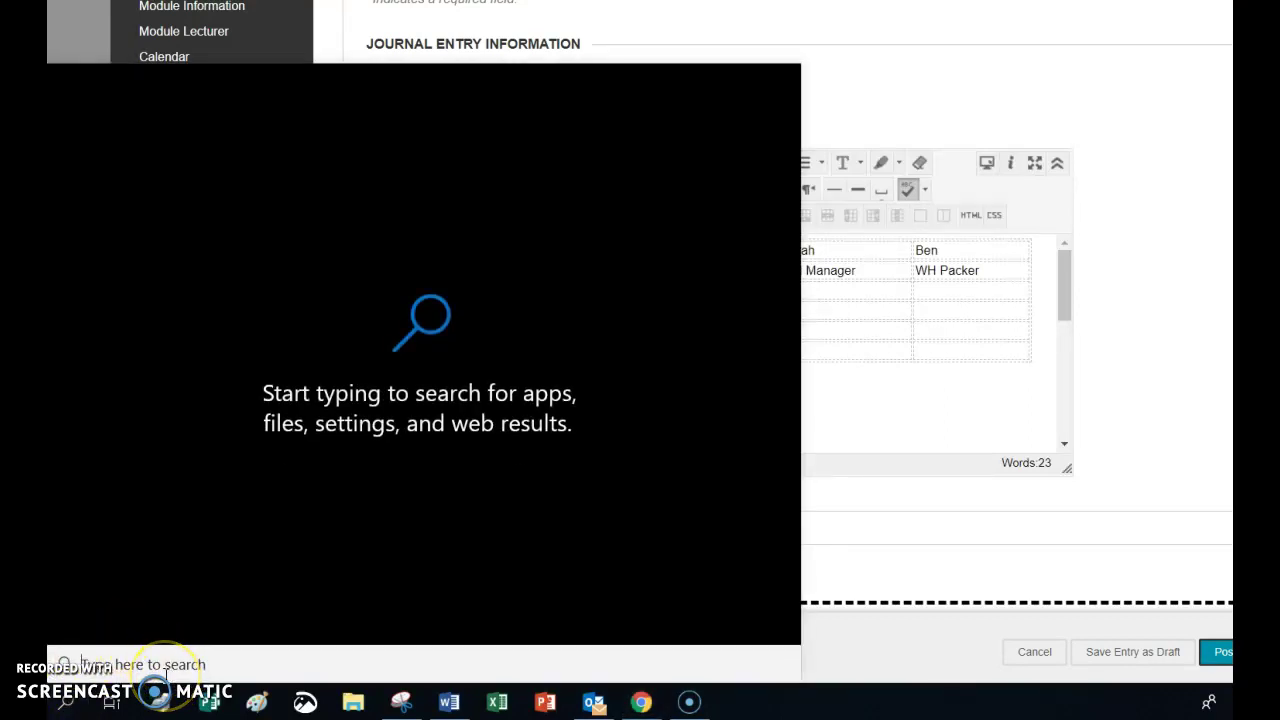
type("snip")
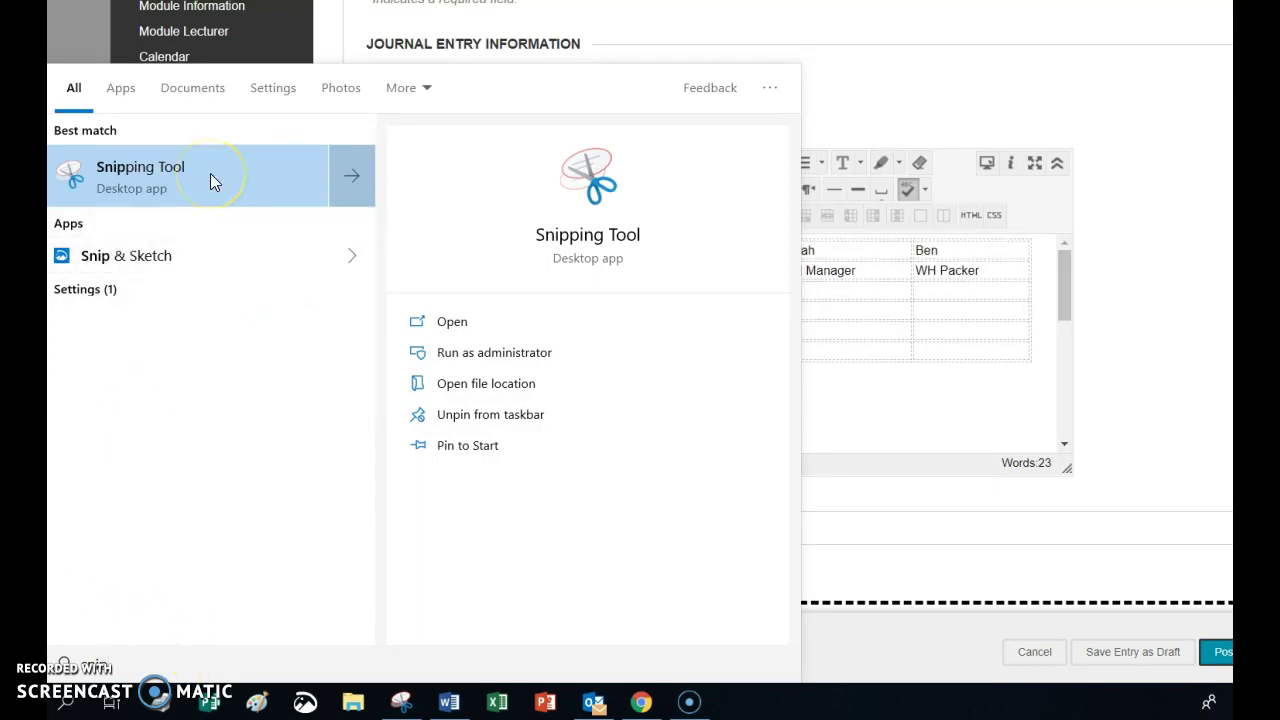
left_click(175, 172)
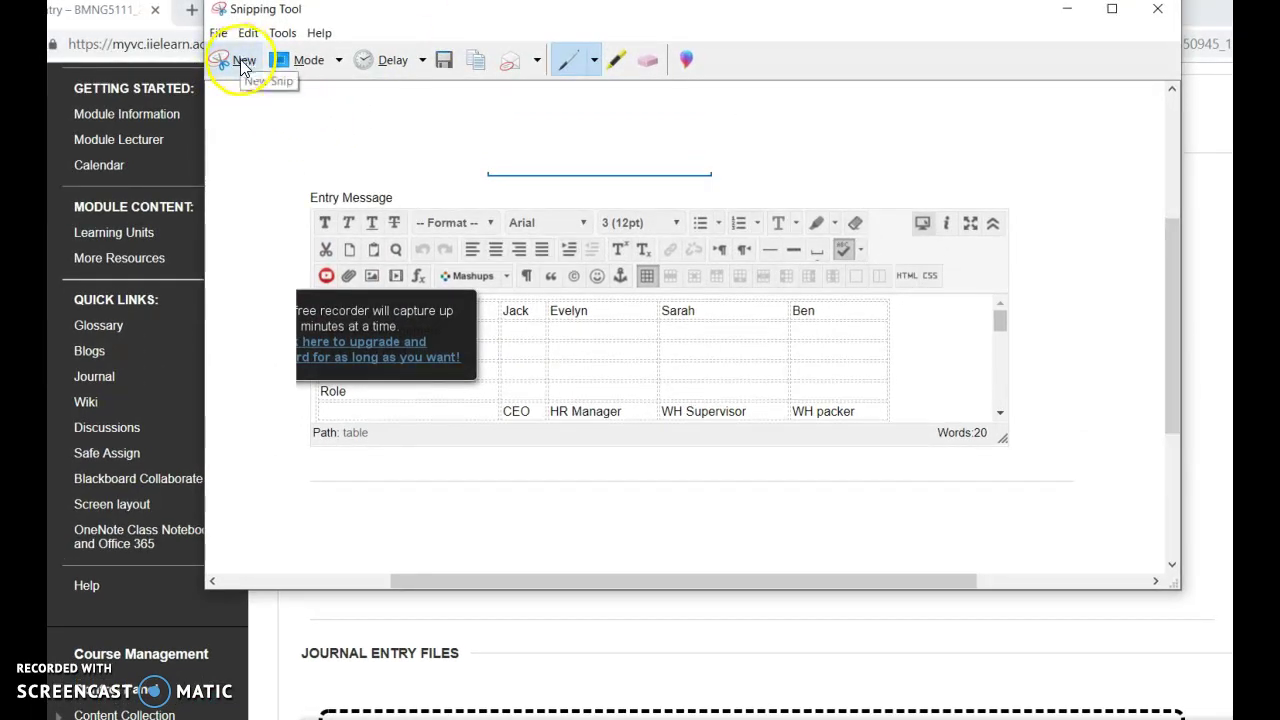
Snip the area from the Title to the staff table, copy it, and minimize Snipping Tool
left_click(240, 68)
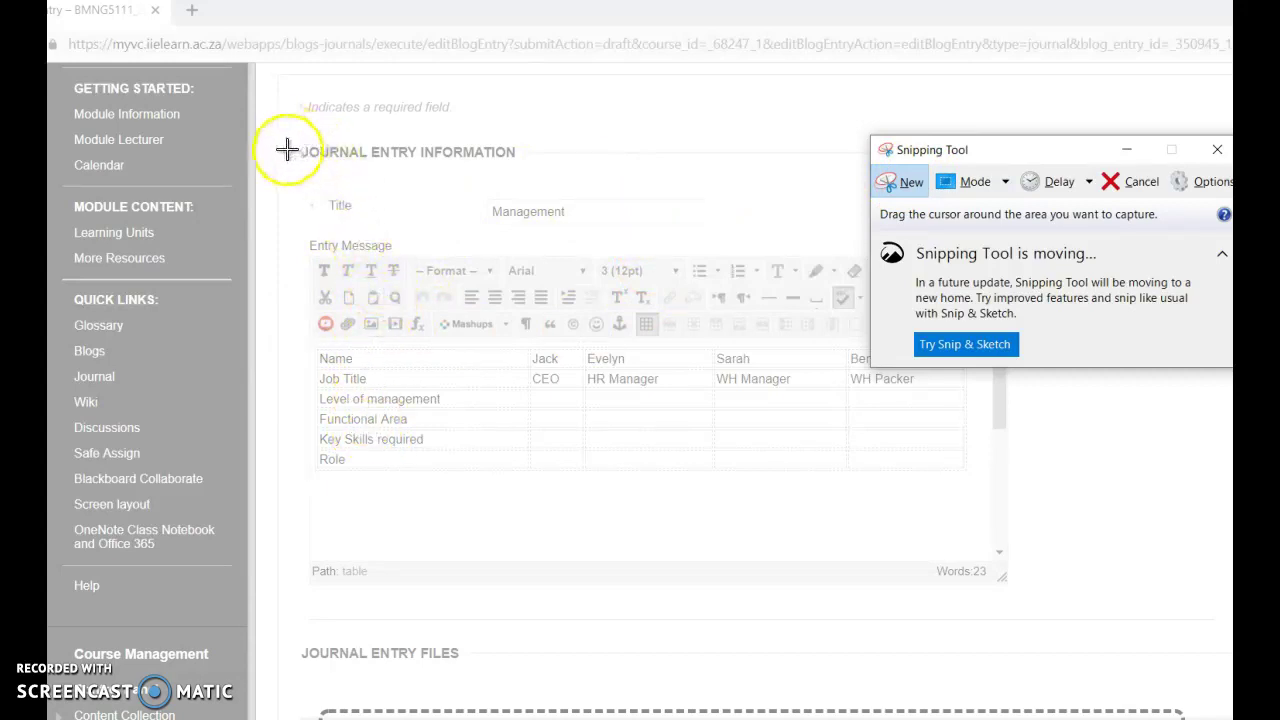
left_click_drag(285, 176, 1068, 491)
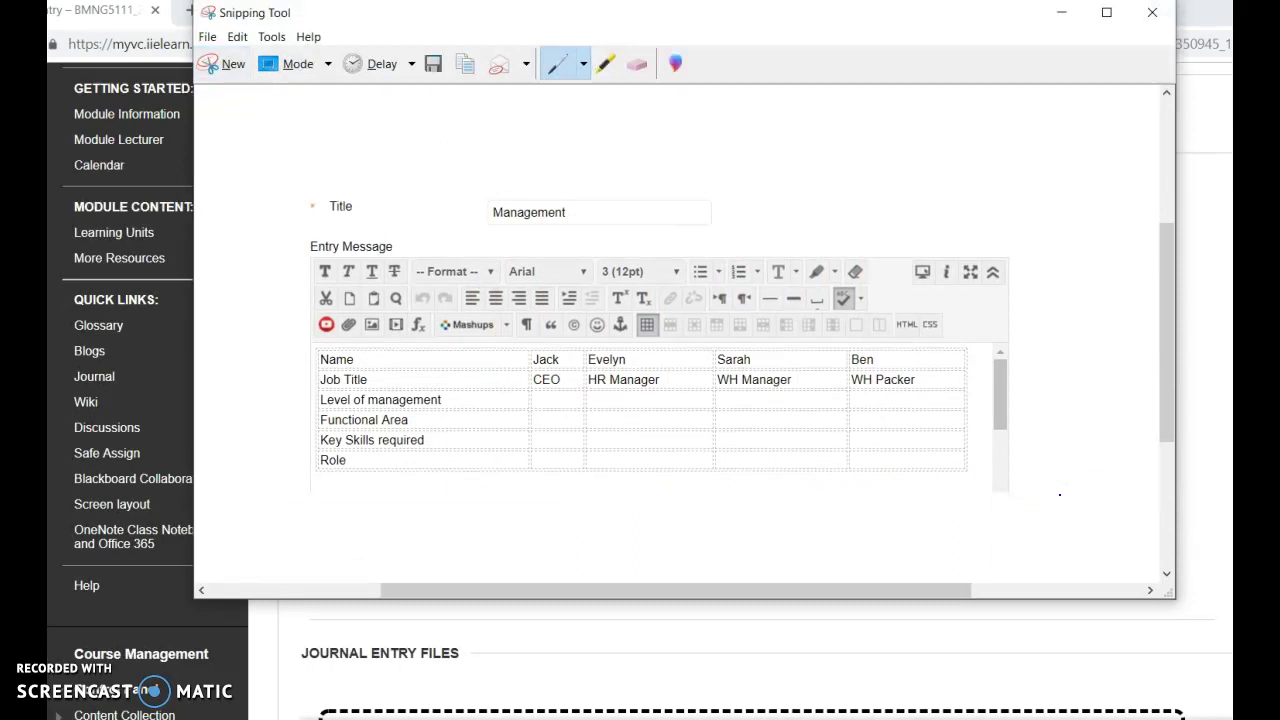
left_click(463, 65)
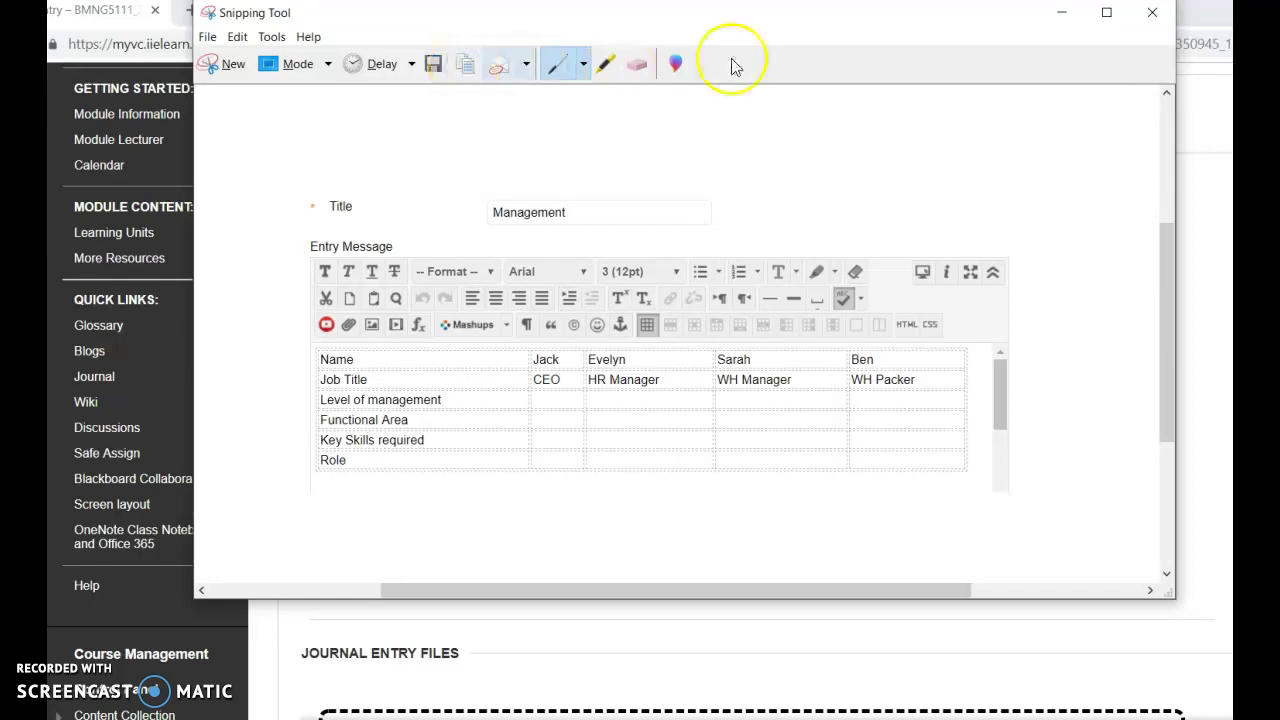
left_click(1060, 13)
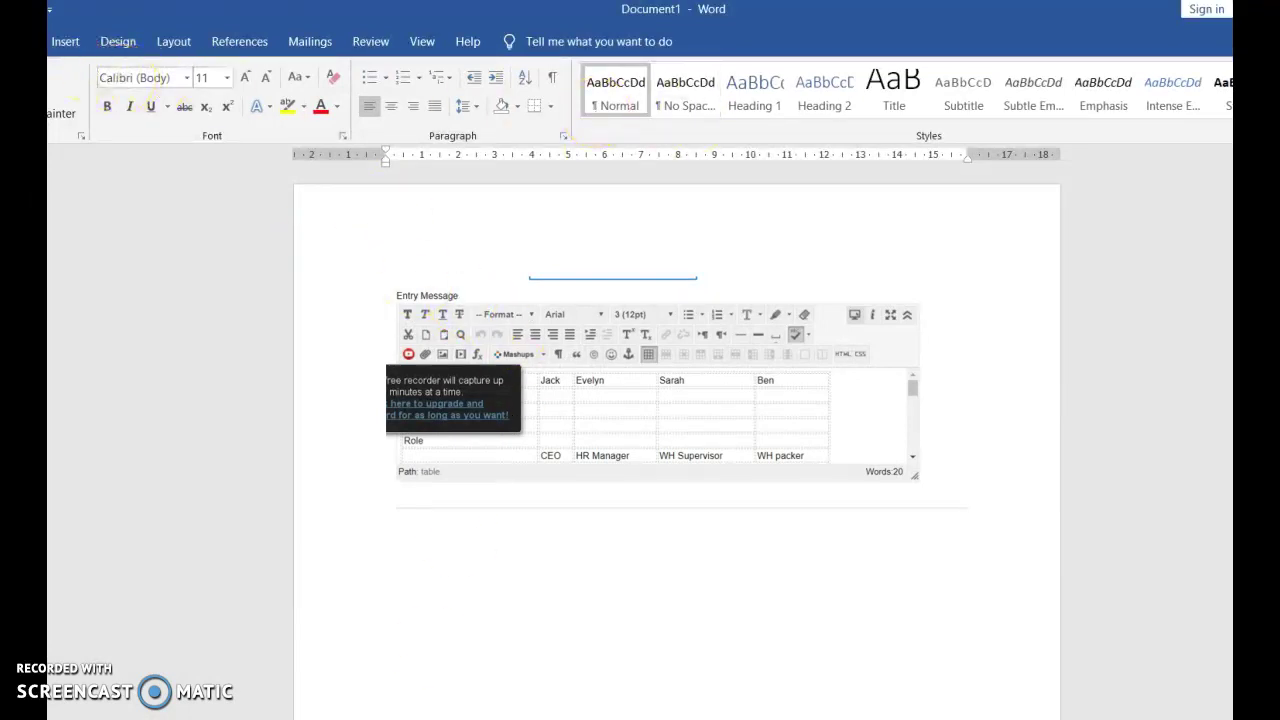
Paste the captured picture of the journal title and staff table into a new blank Word document
key("alt+f")
key("n")
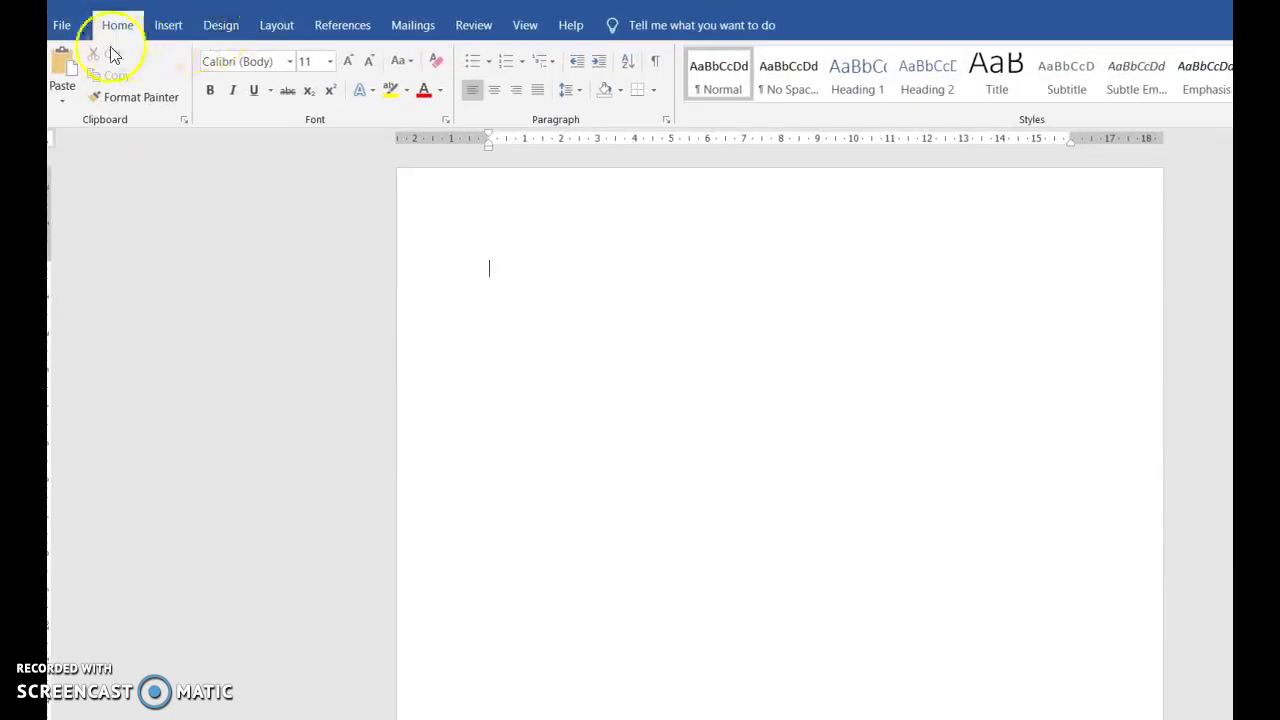
left_click(64, 66)
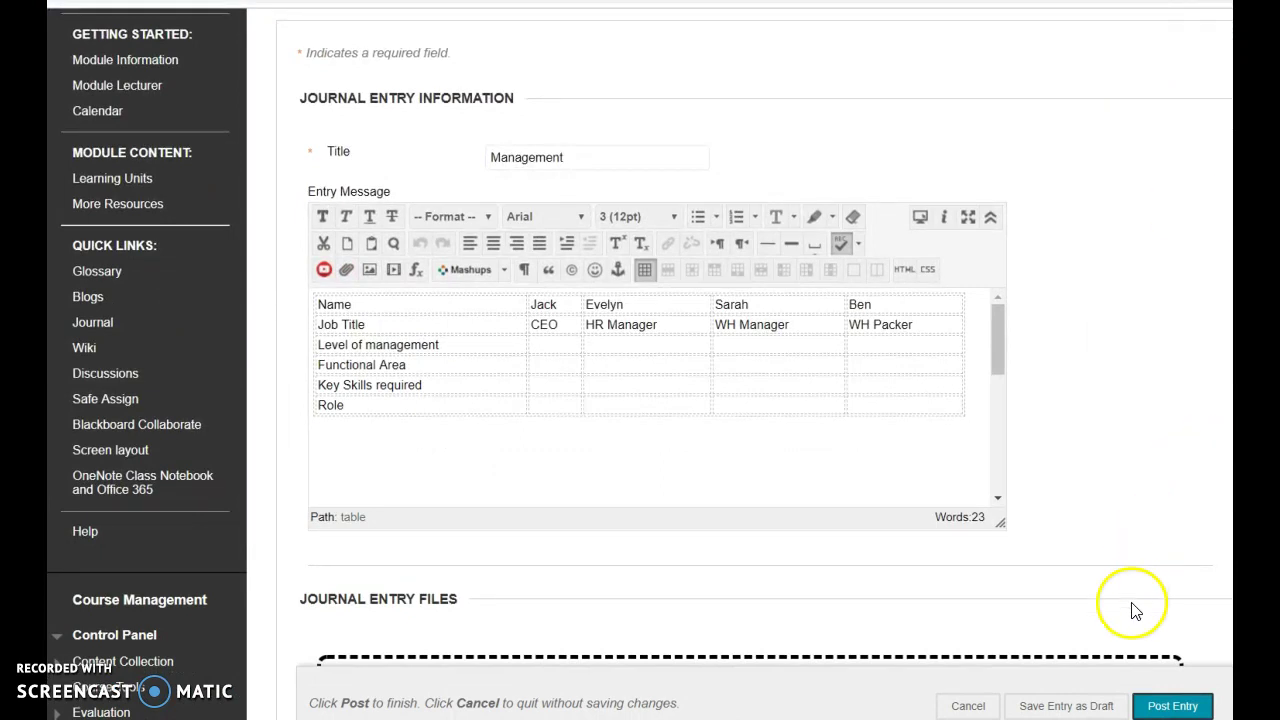
Post the edited Management journal entry with its staff table
left_click(1150, 708)
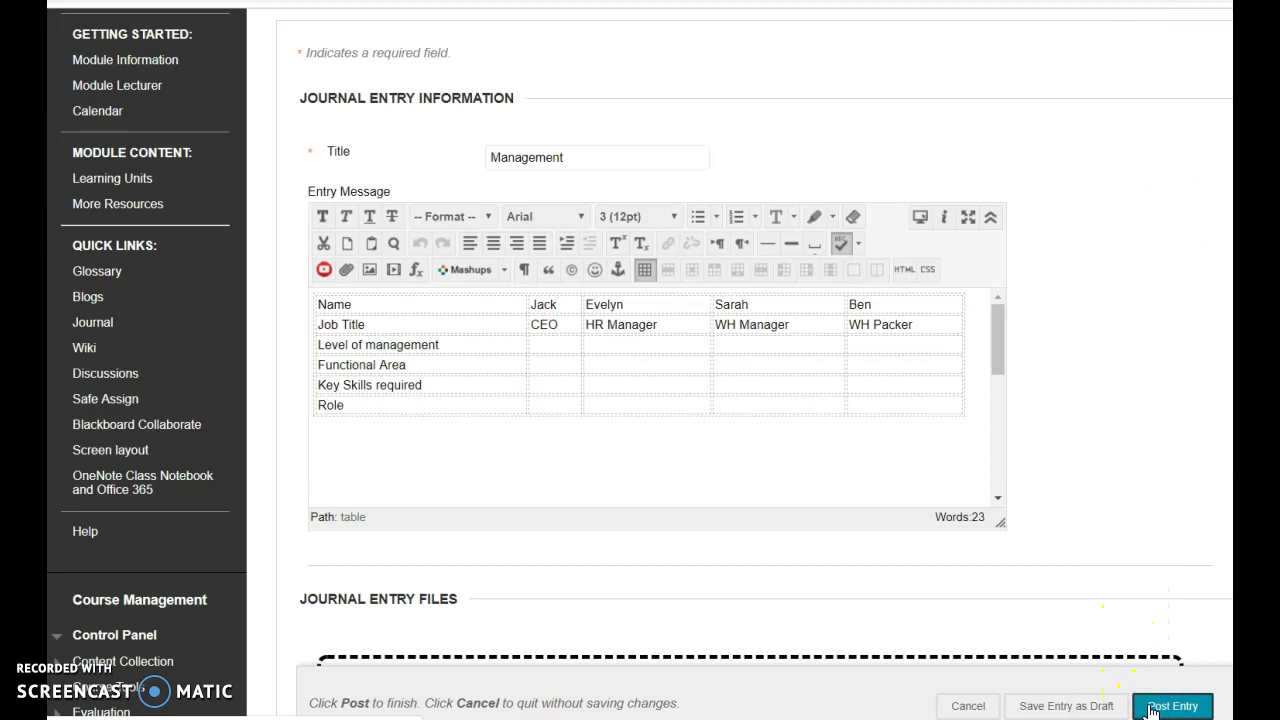